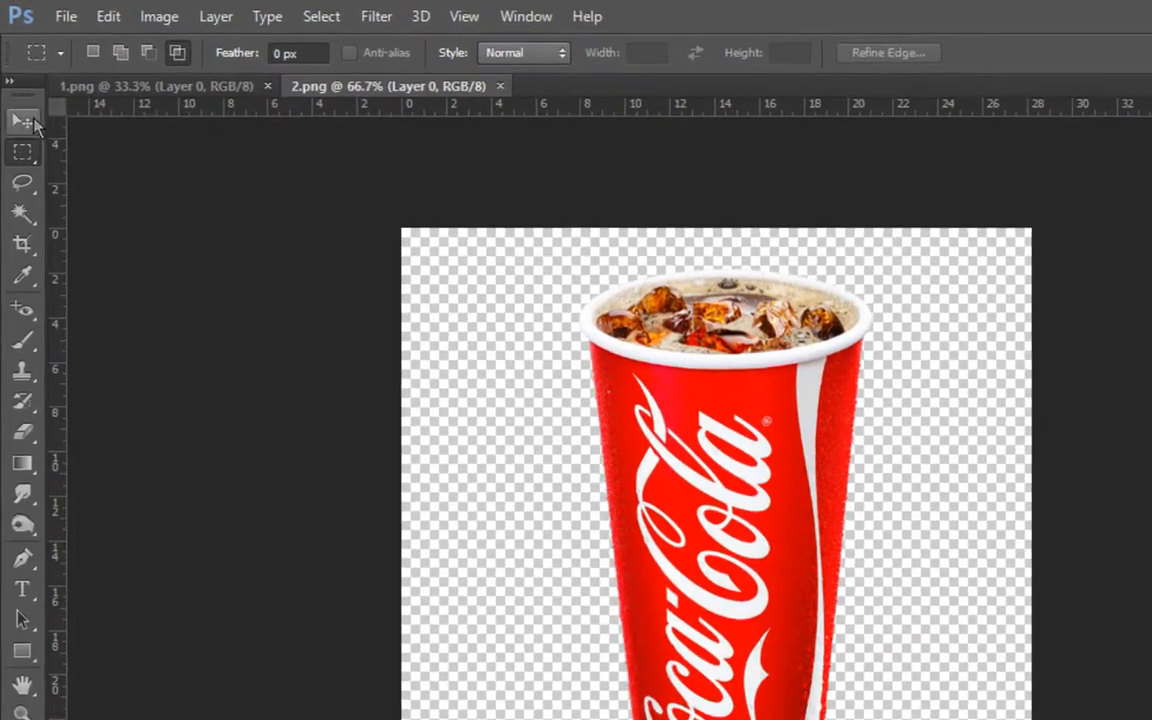
Step: Move the cup toward the right side of the canvas, leaving empty space on its left
left_click(15, 80)
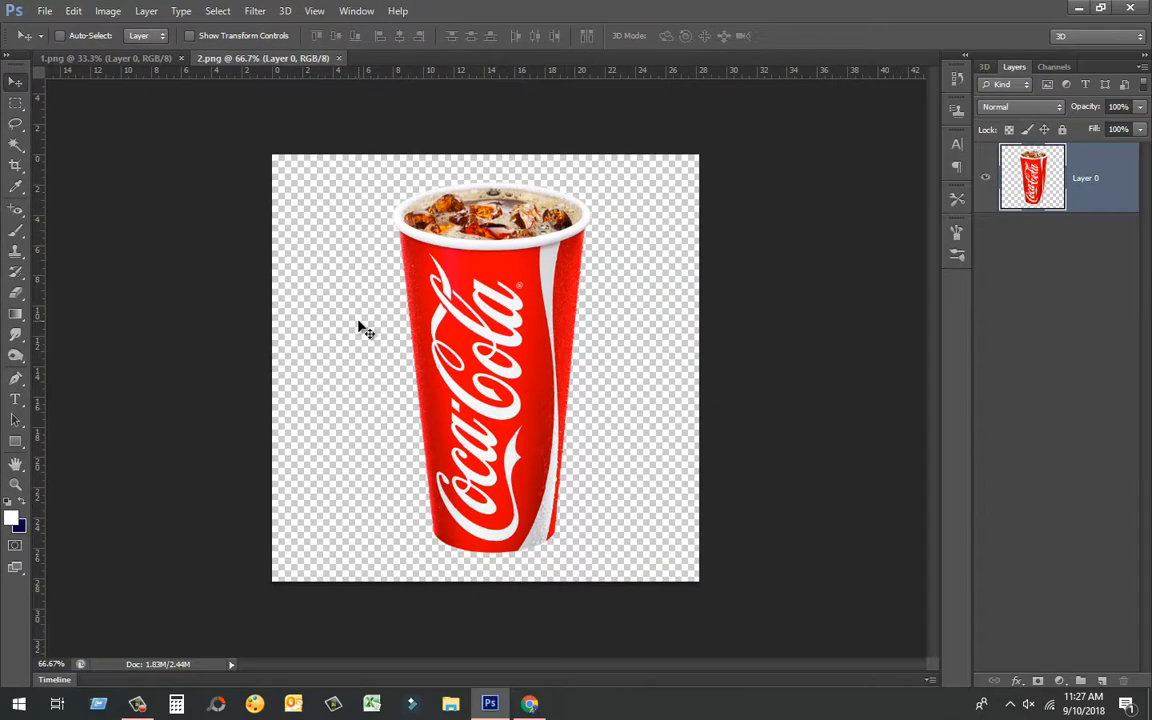
left_click_drag(509, 391, 603, 401)
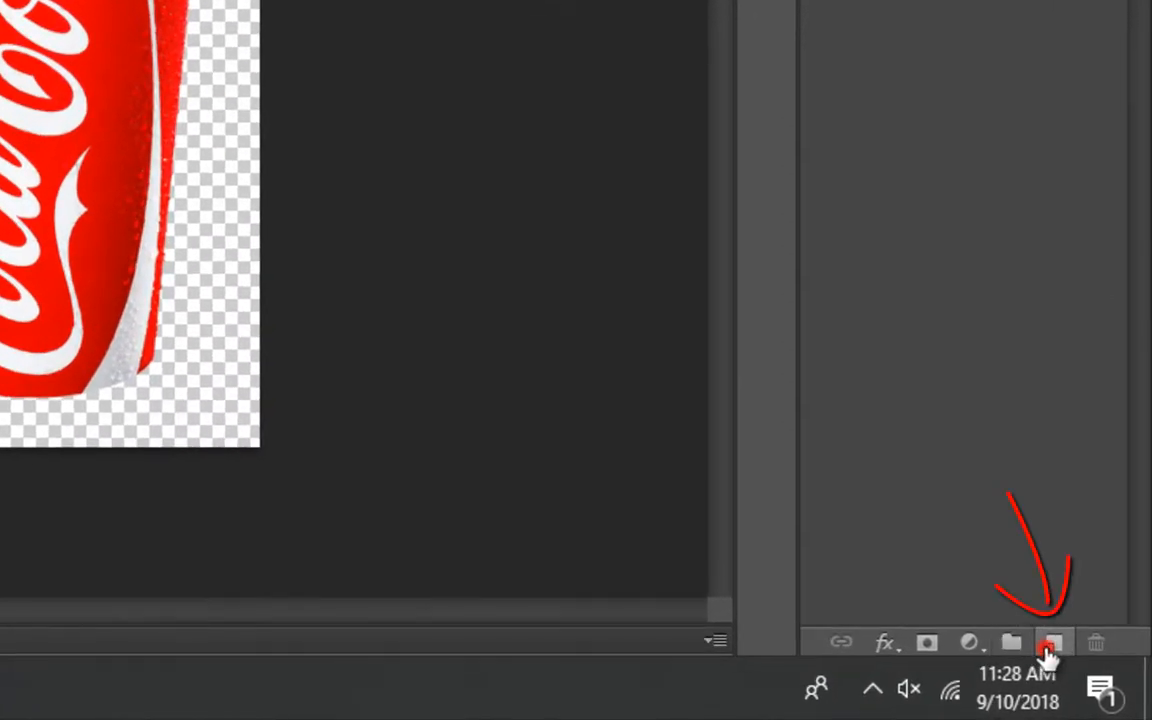
Step: Add a new layer, select the whole canvas area and fill it with white (ffffff)
left_click(1047, 648)
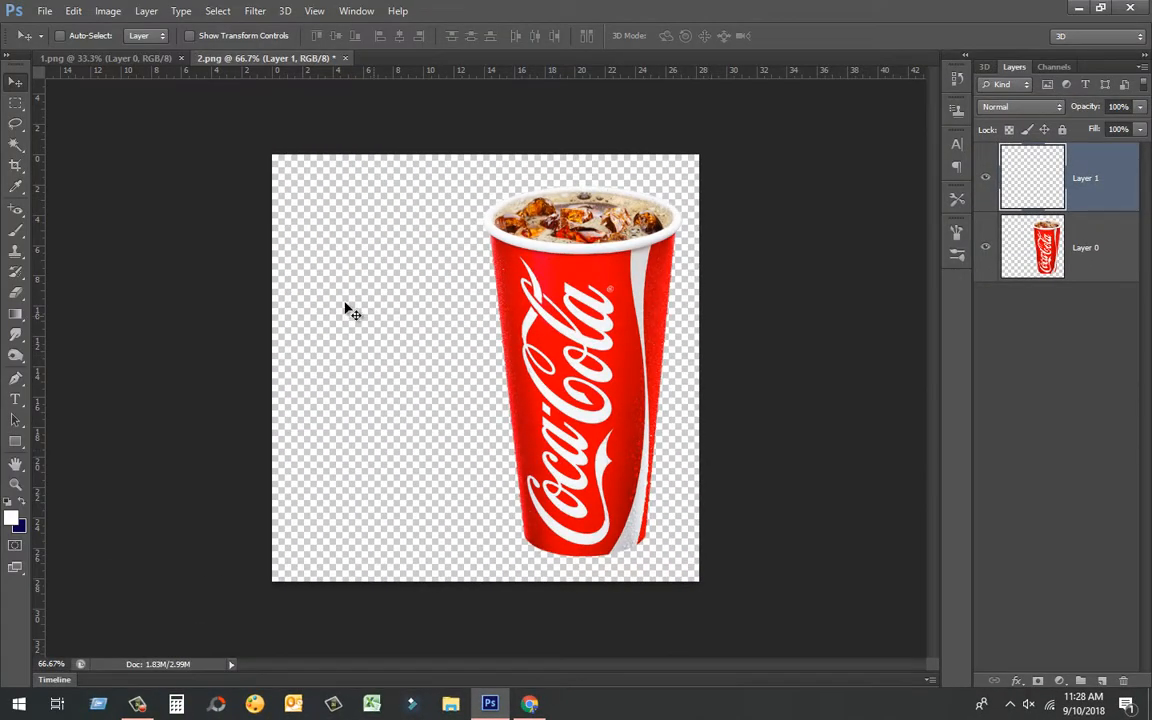
left_click(15, 103)
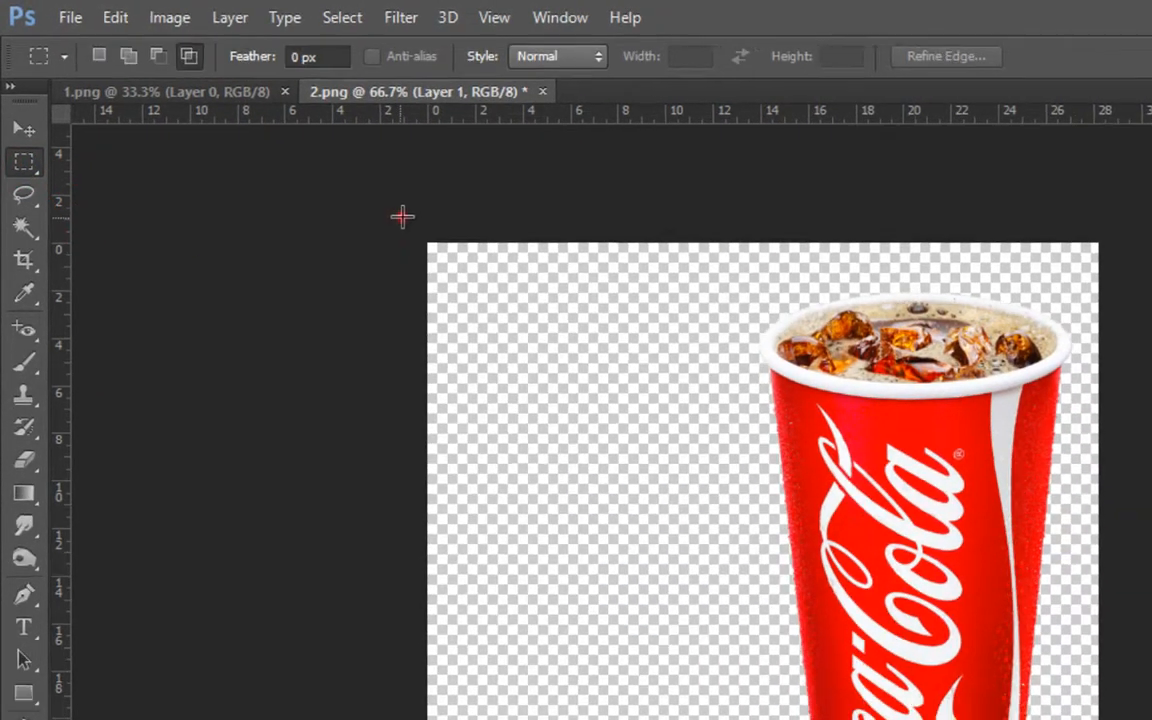
mouse_move(437, 248)
left_mouse_down()
mouse_move(619, 701)
mouse_move(1151, 719)
mouse_move(1080, 719)
left_mouse_up()
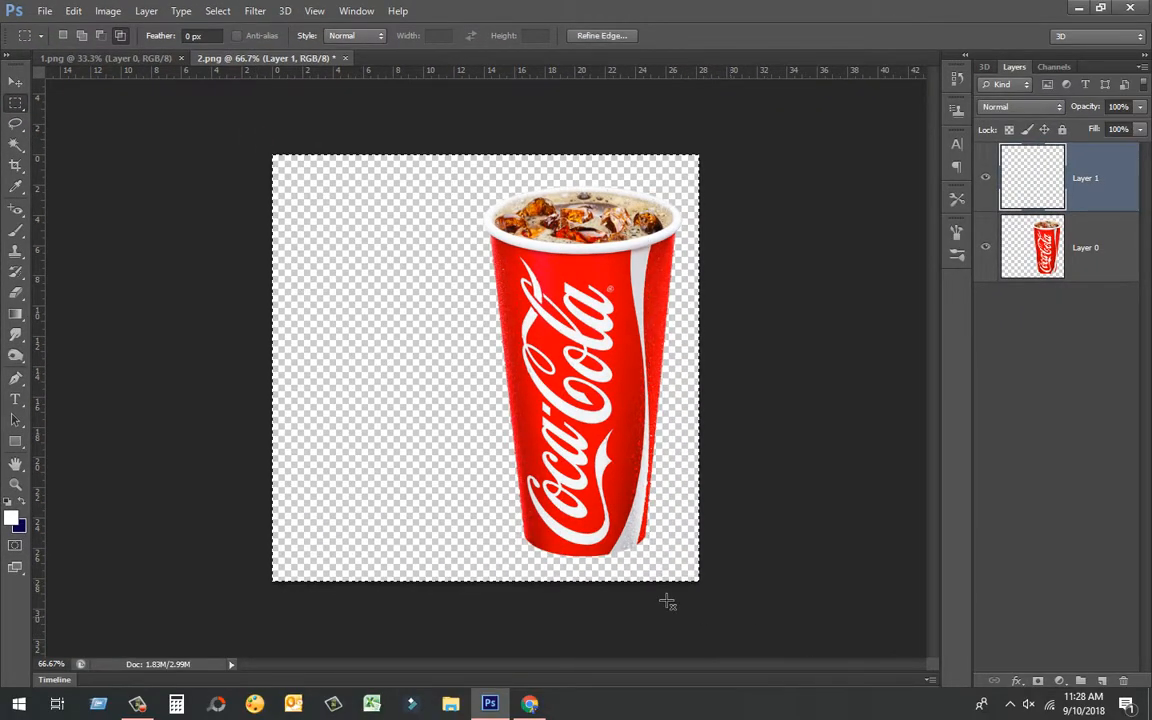
right_click(471, 490)
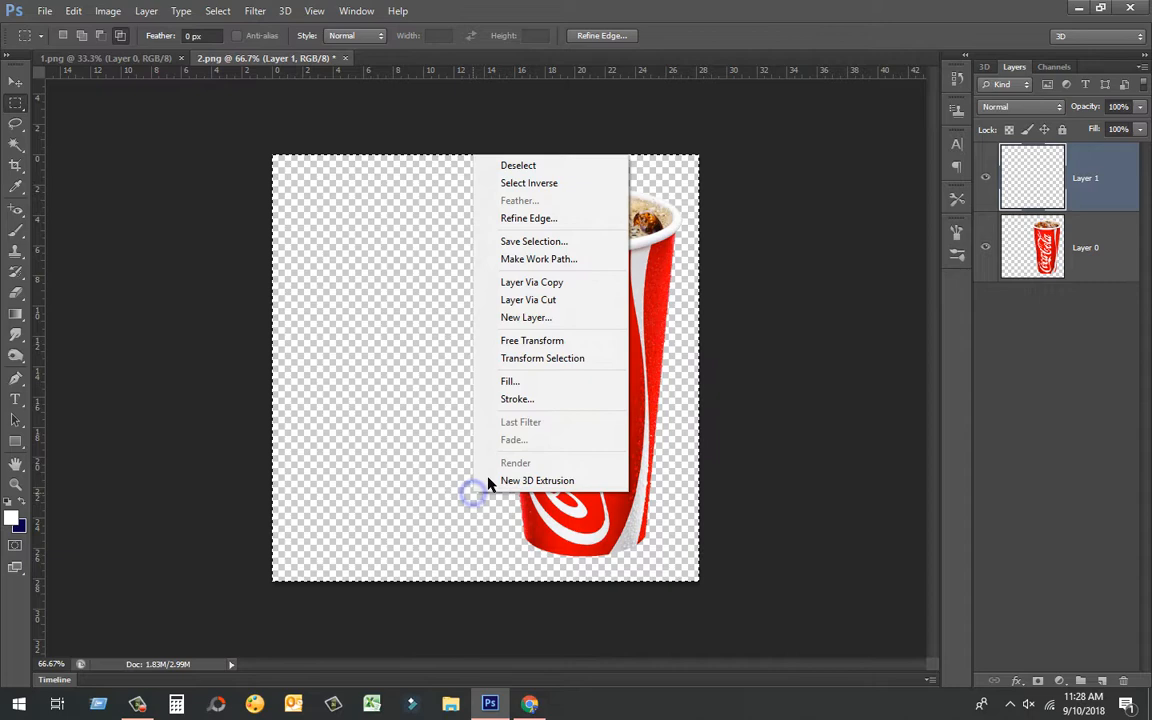
left_click(540, 381)
left_click(915, 207)
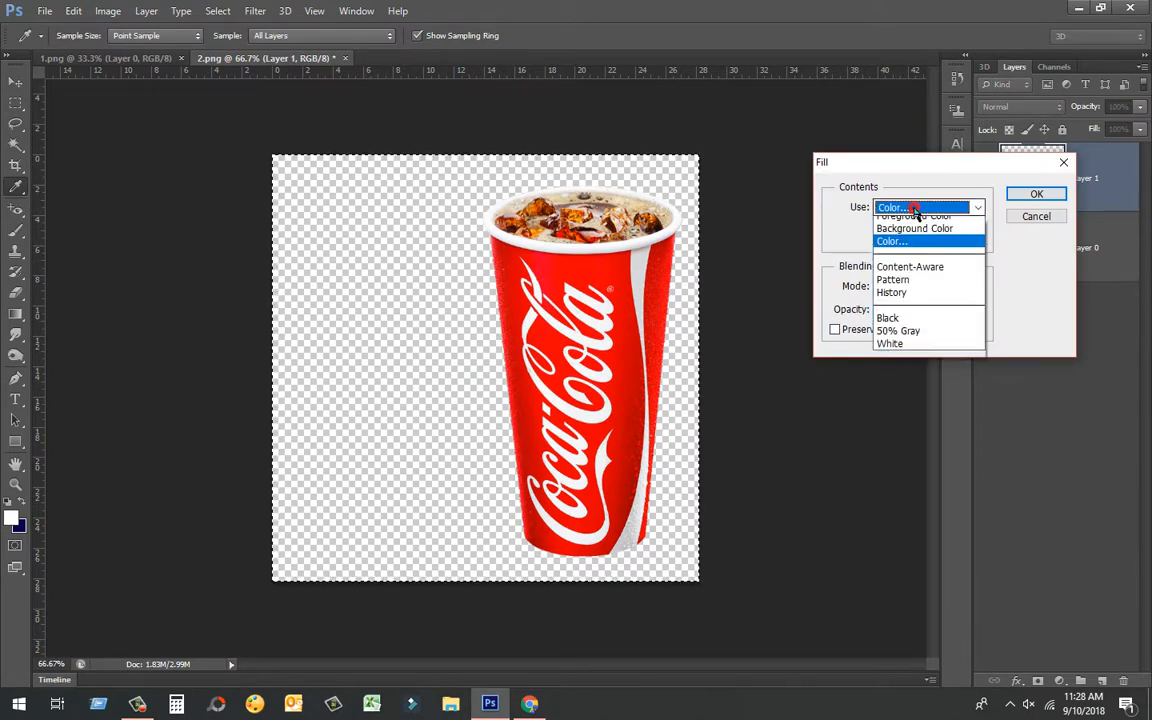
left_click(912, 241)
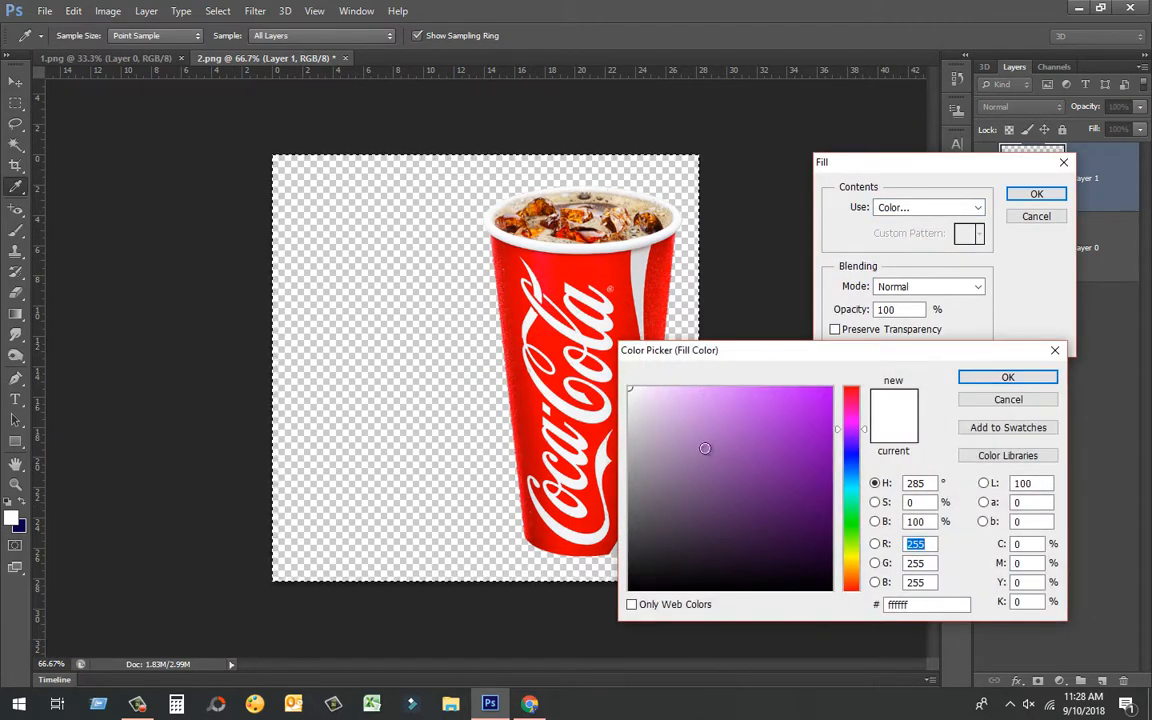
left_click_drag(640, 410, 630, 390)
left_click(1048, 380)
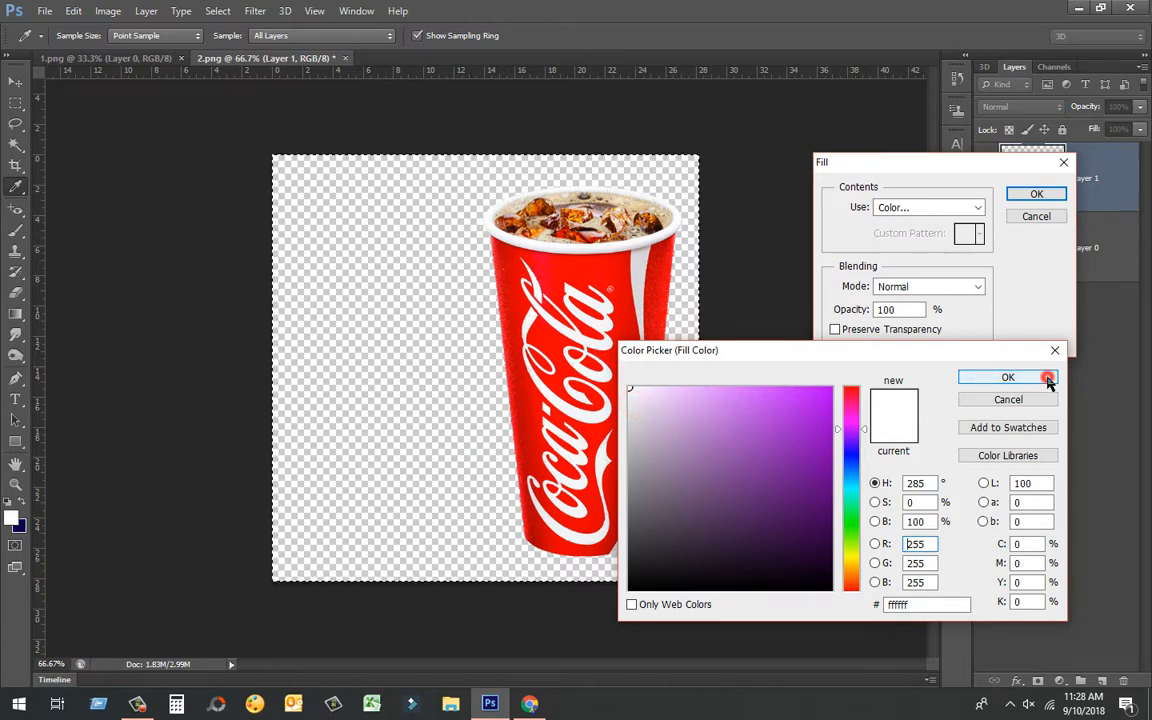
left_click(1040, 194)
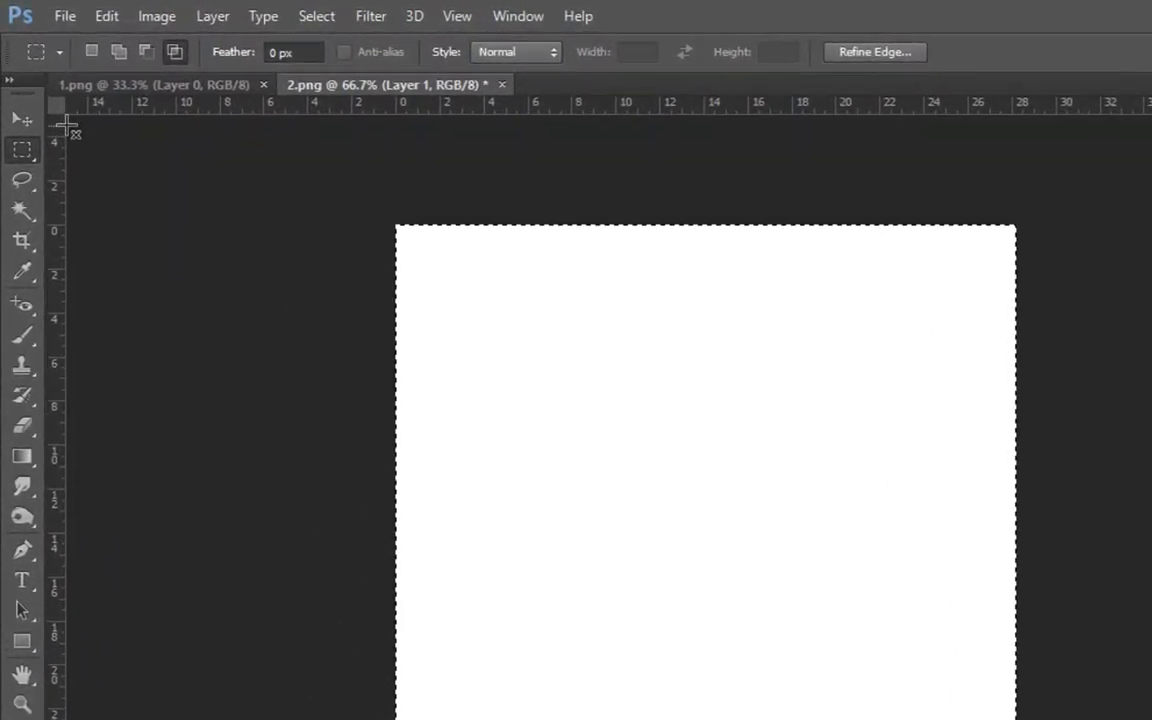
Step: Place the white layer beneath the cup layer and clear the selection
left_click(18, 82)
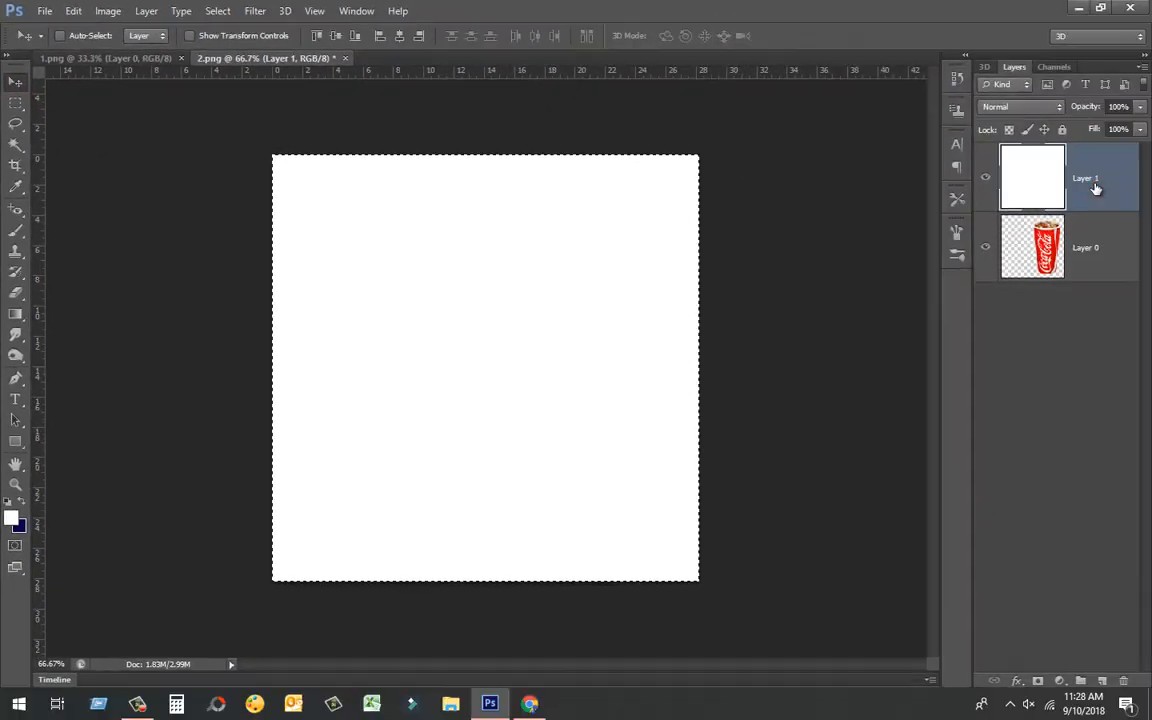
left_click_drag(1093, 175, 1108, 330)
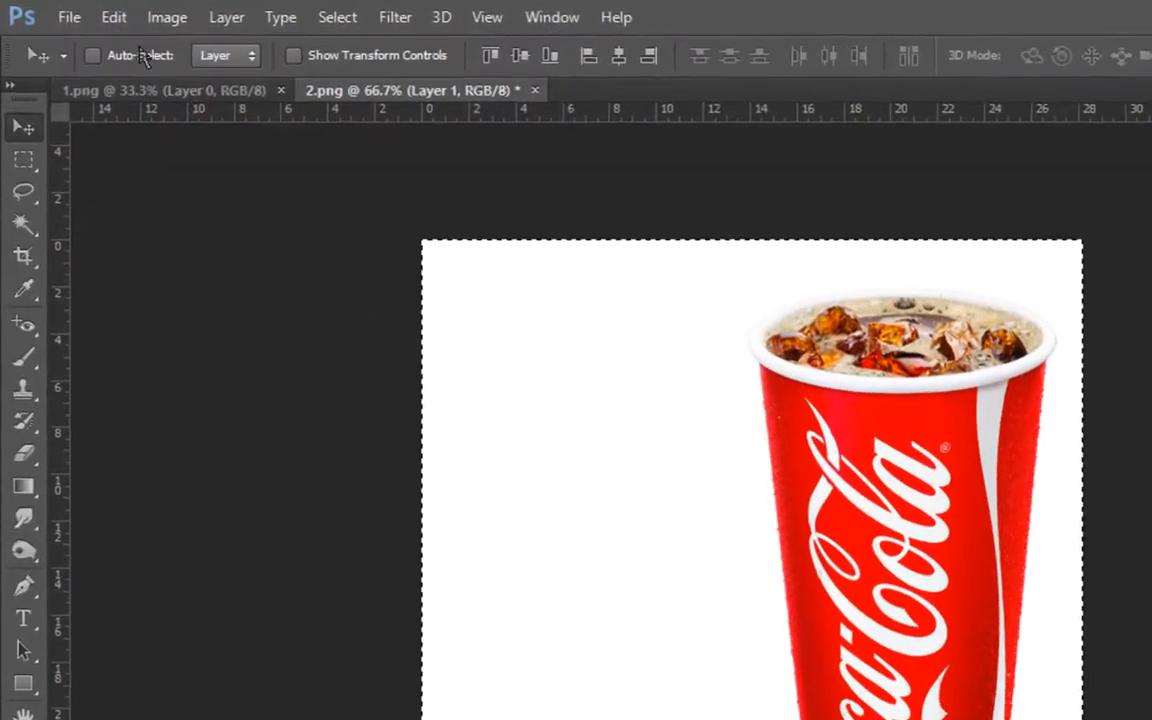
left_click(337, 17)
left_click(457, 73)
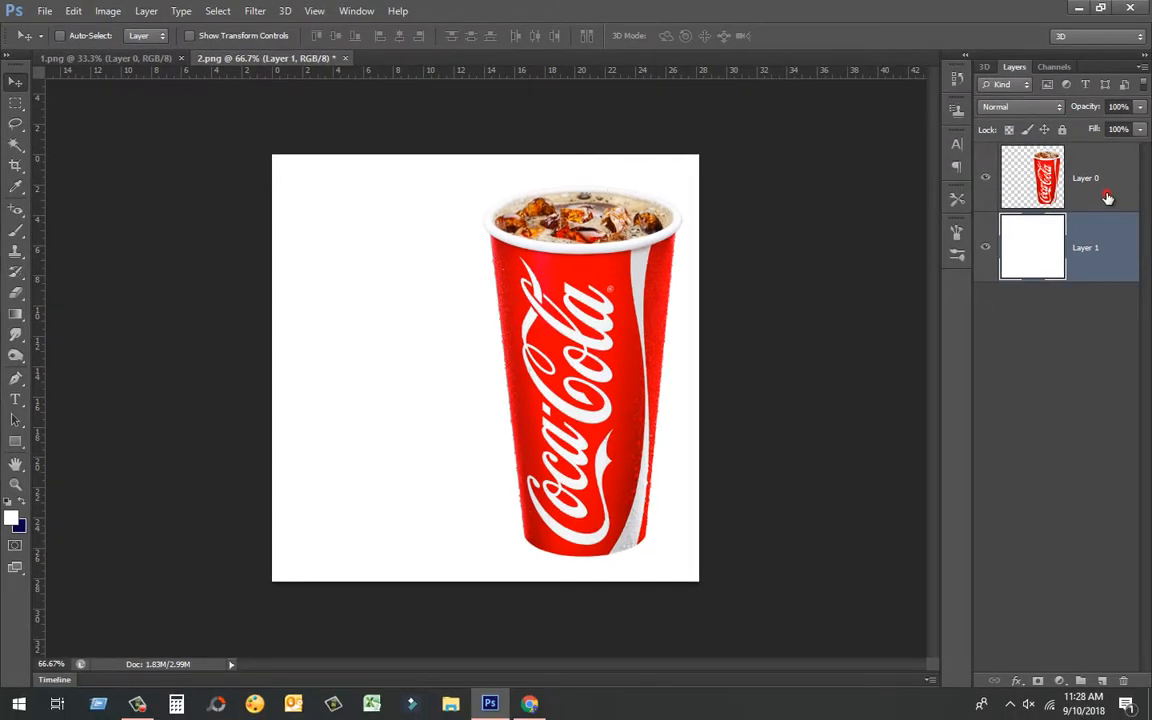
Step: Duplicate the cup layer Layer 0 within 2.png, keeping the suggested copy name
left_click(1107, 198)
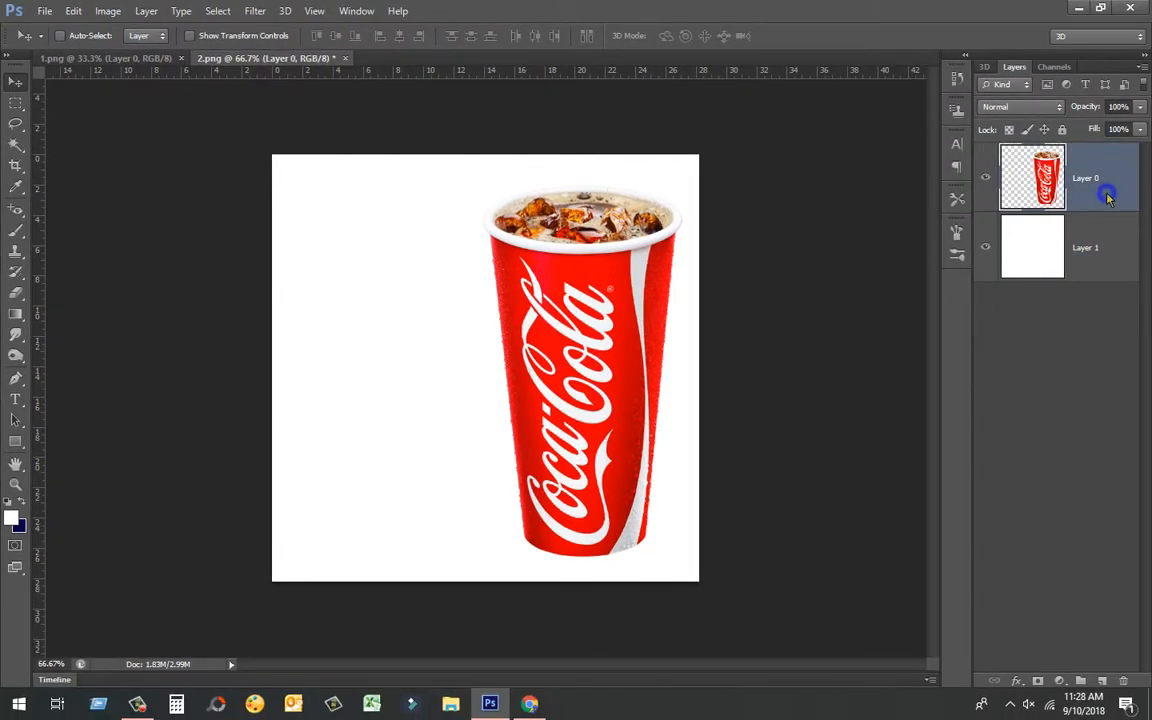
right_click(1100, 190)
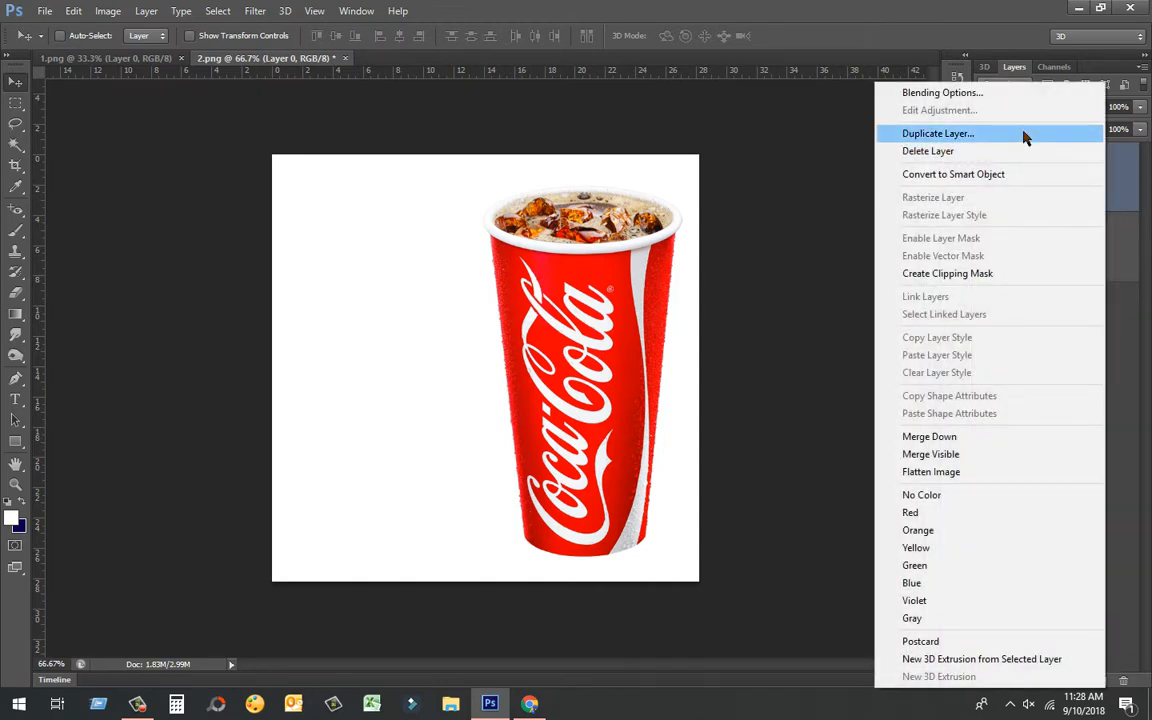
left_click(1024, 134)
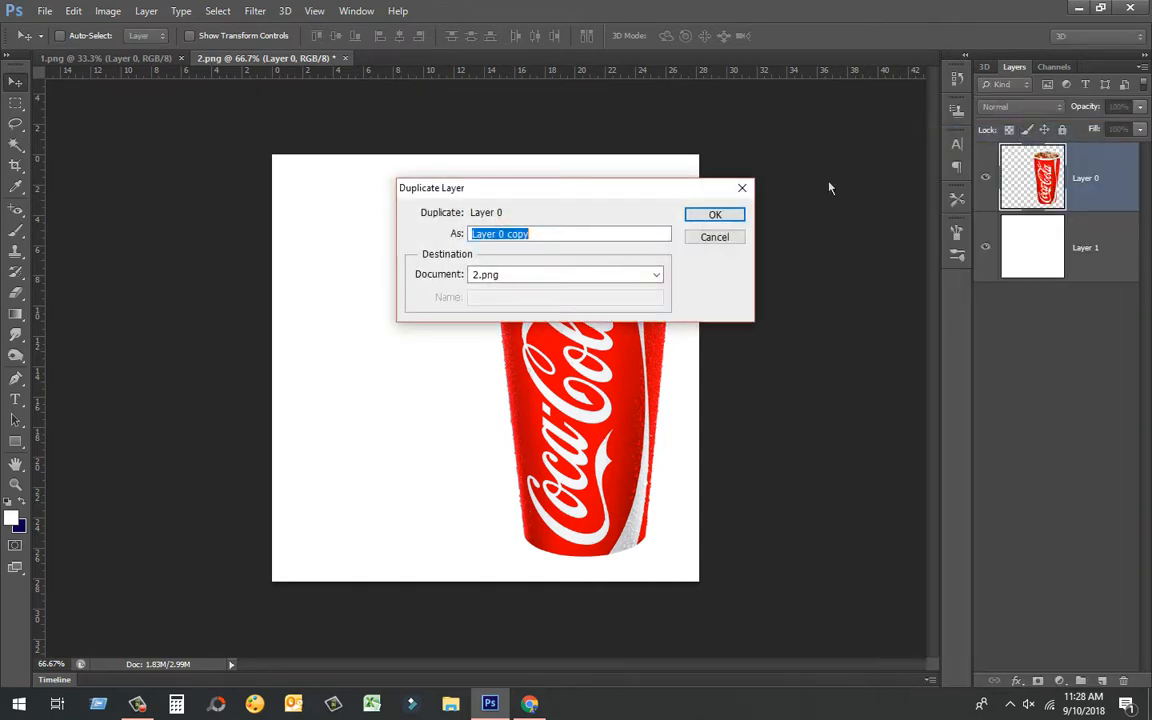
left_click(716, 215)
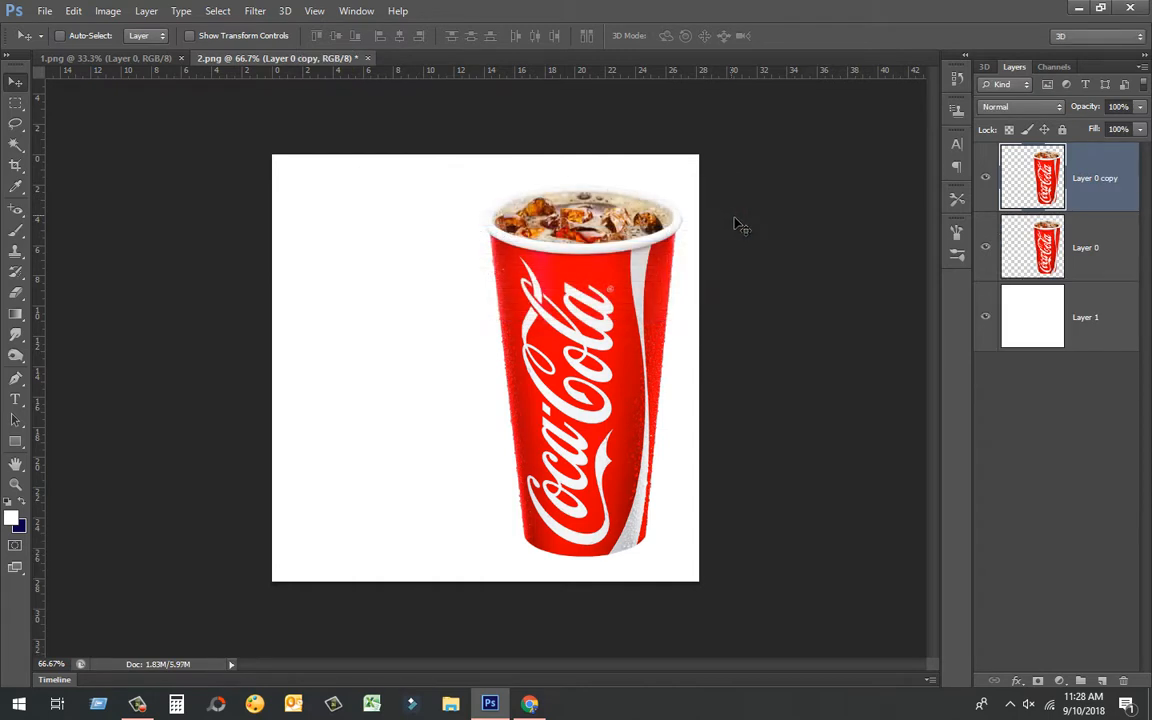
Step: Free Transform the lower cup layer, Layer 0, flattening it to about 35% height and skewing it about 60° horizontally so it lies to the left
left_click(1107, 243)
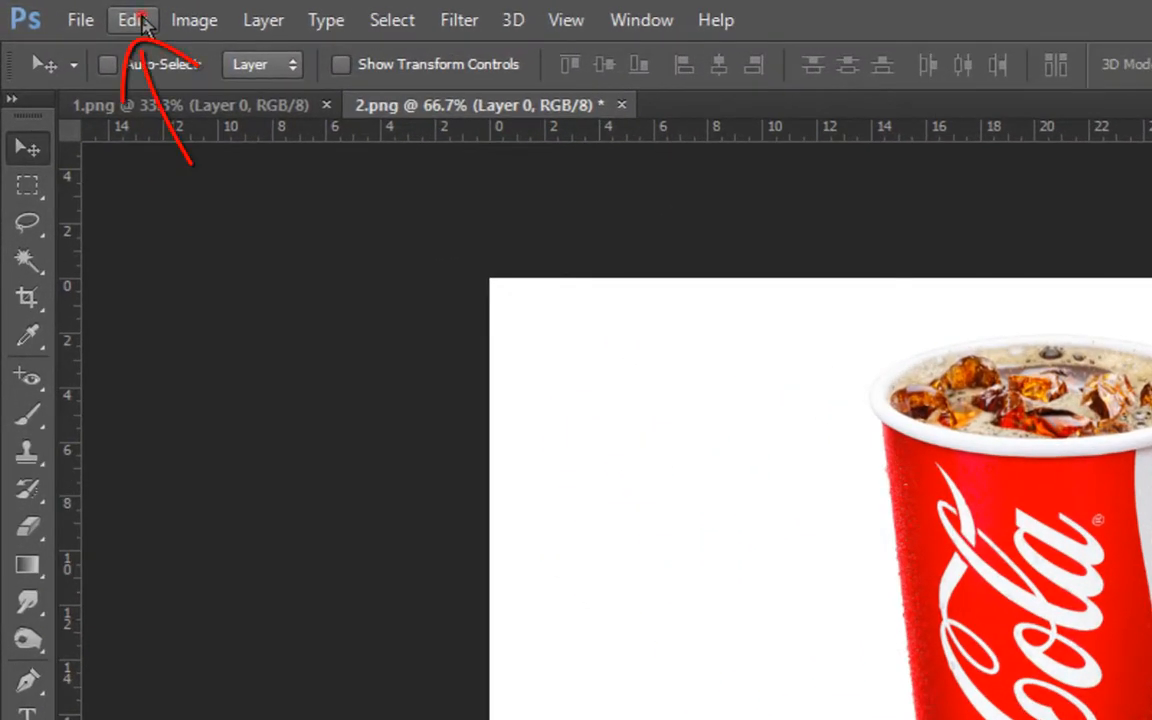
left_click(141, 22)
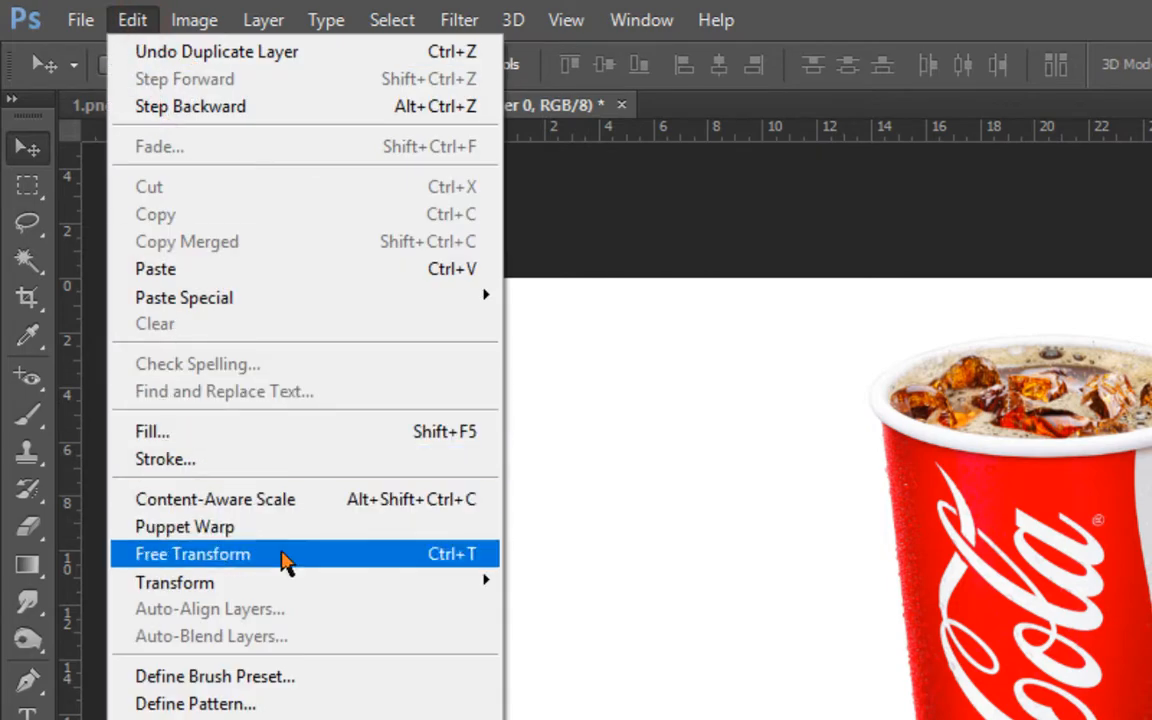
left_click(296, 563)
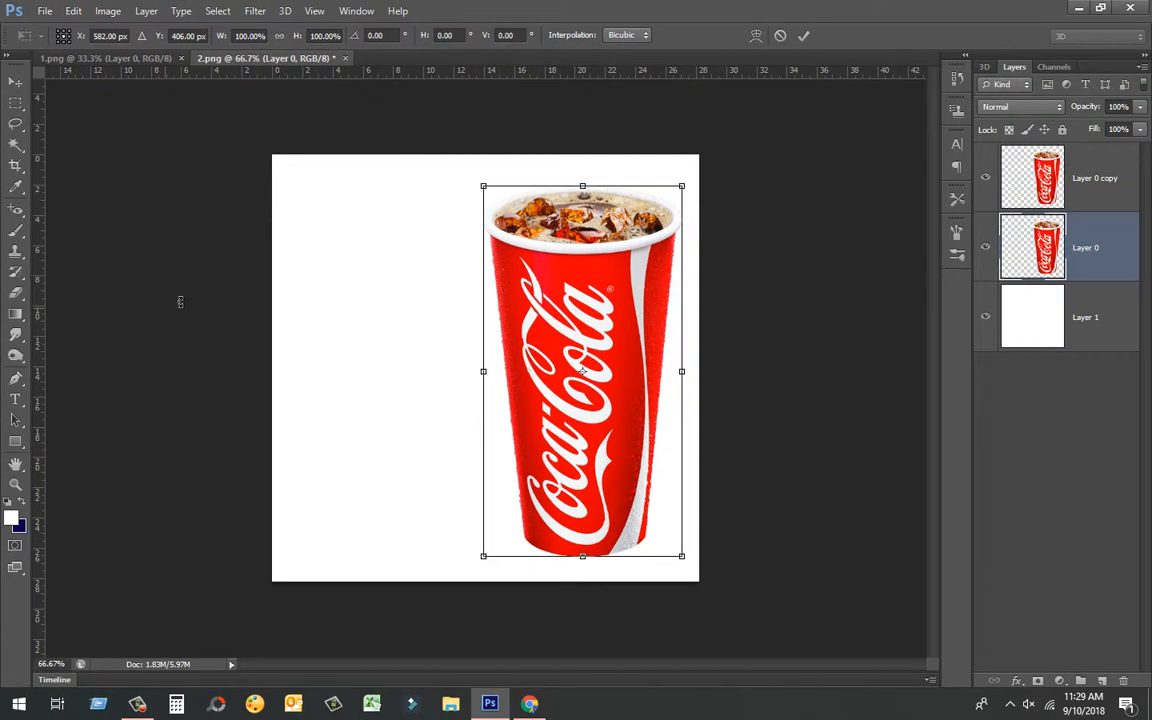
left_click_drag(584, 188, 359, 428)
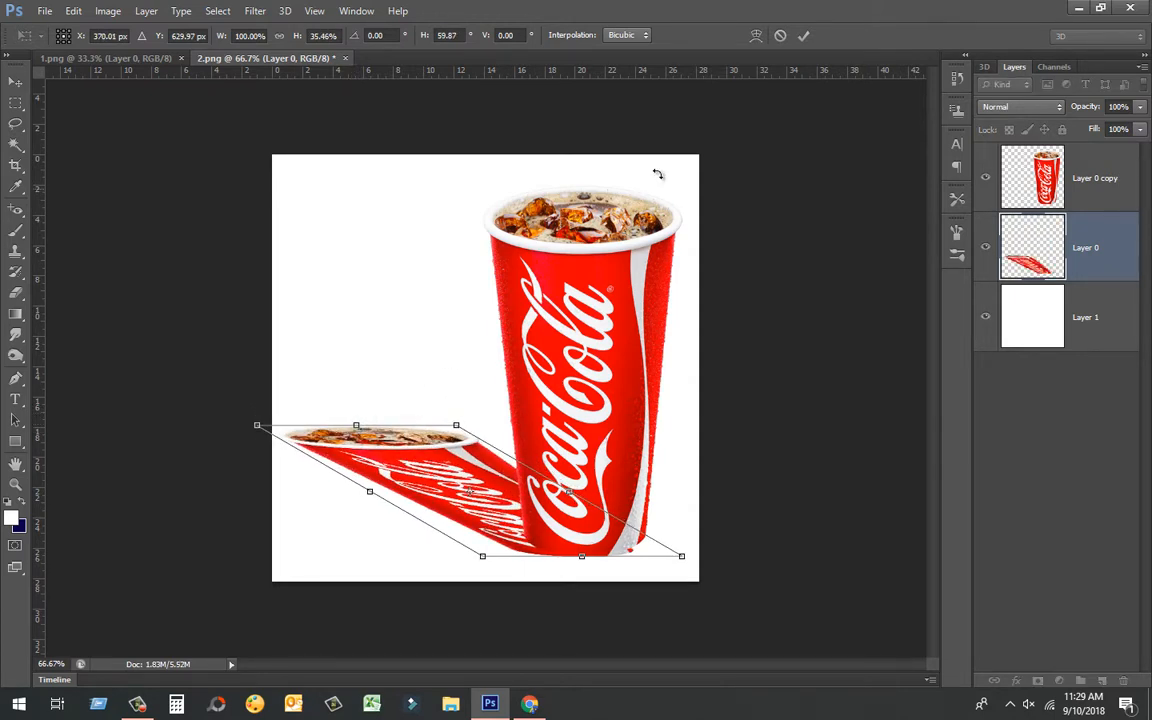
left_click(808, 36)
key("ctrl+z")
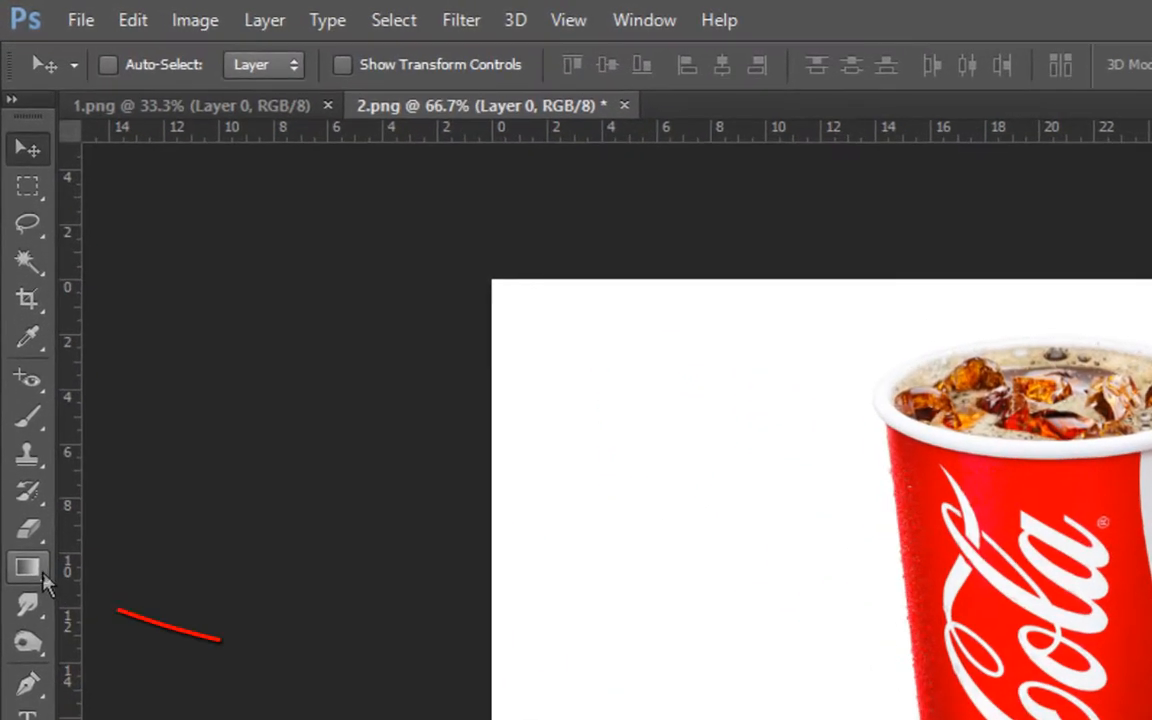
Step: Choose the Gradient tool with the Black 1 - 3D preset and the linear gradient style
left_click(34, 570)
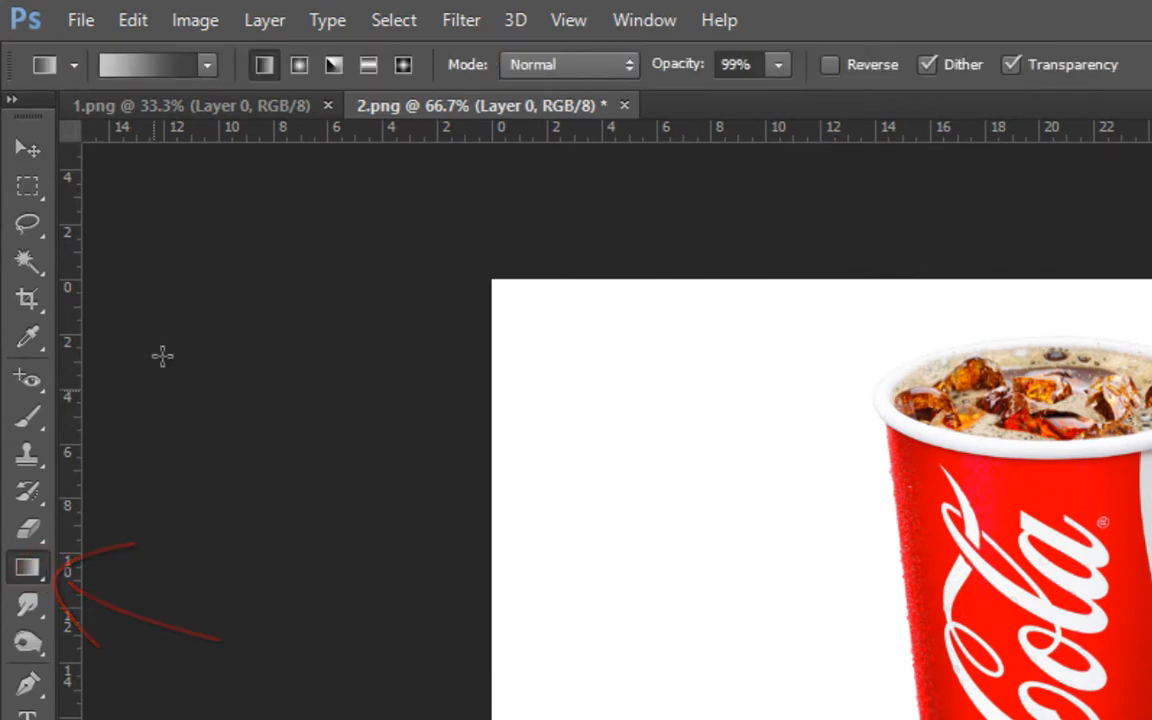
left_click(209, 64)
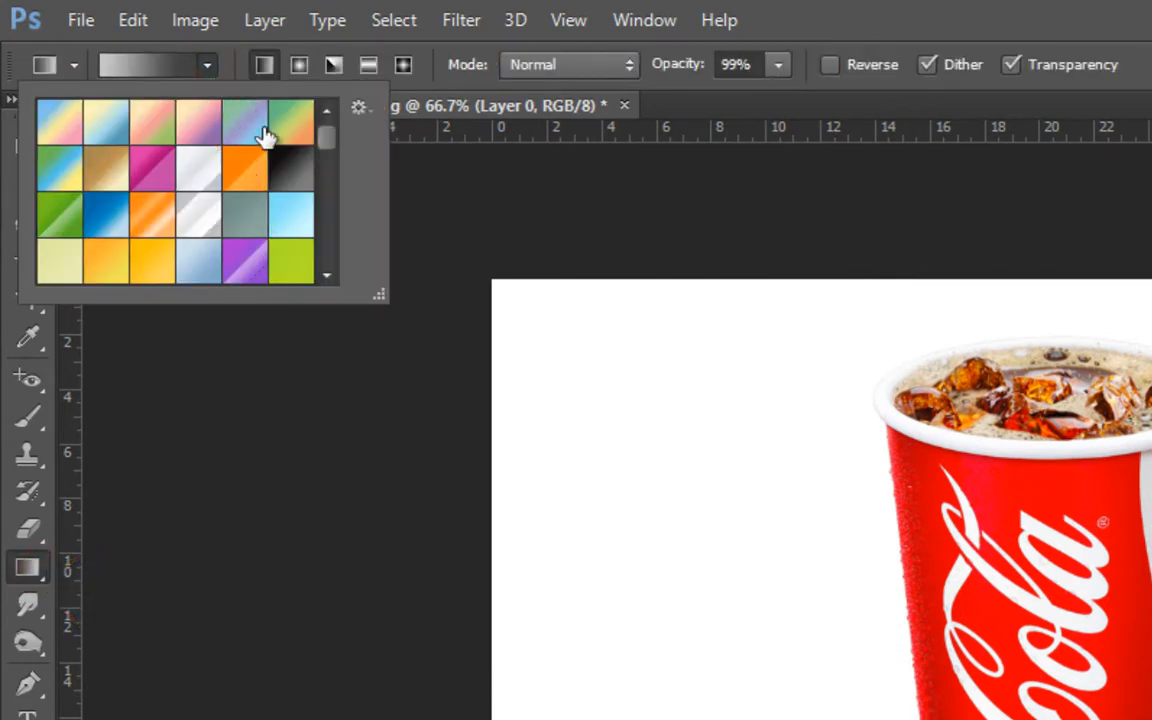
left_click(298, 177)
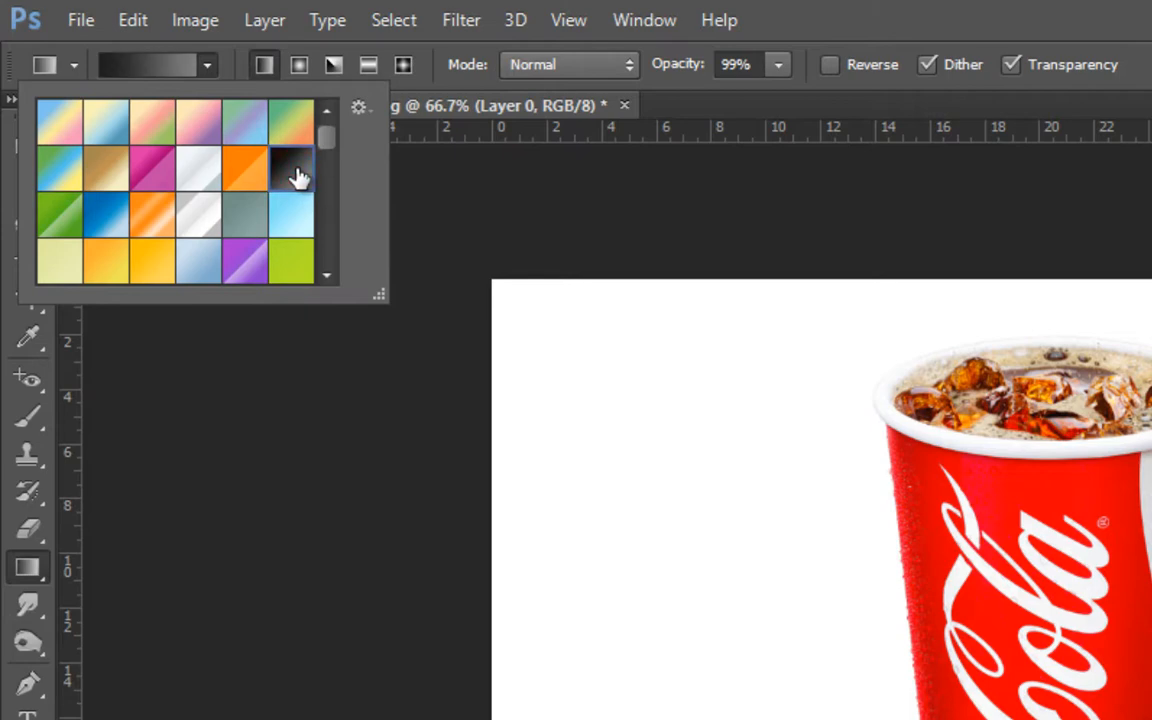
left_click(266, 64)
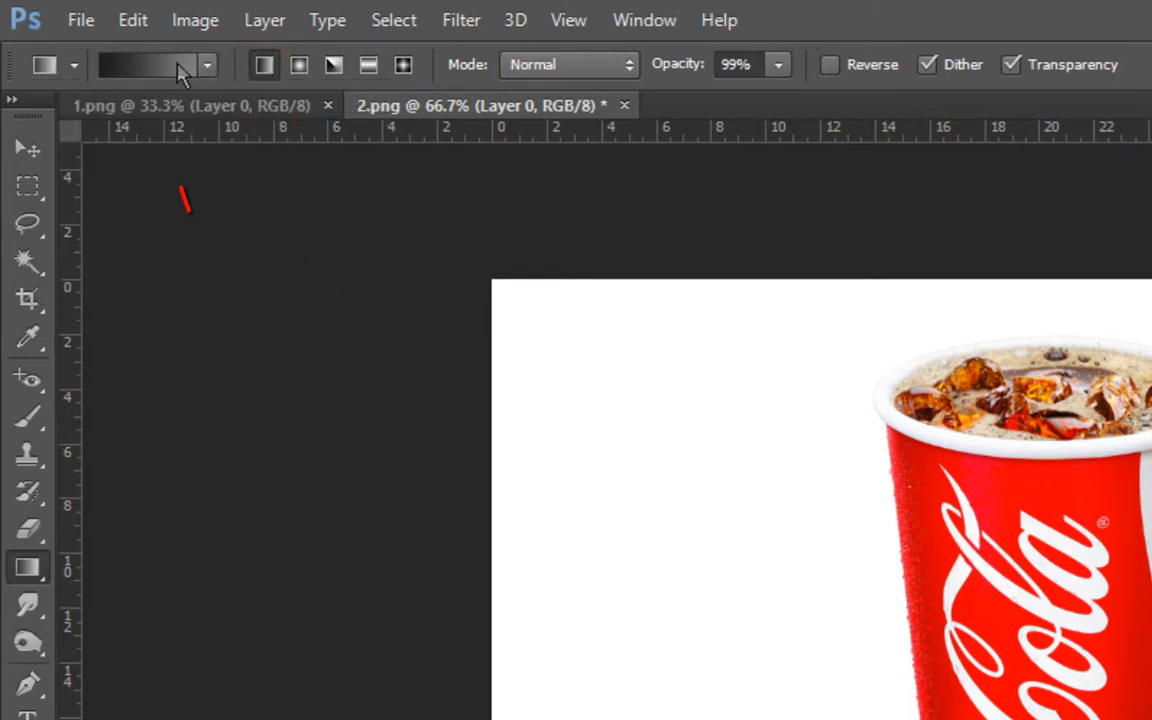
Step: Edit the gradient and set its starting color stop to light gray b2b2b2
key("i")
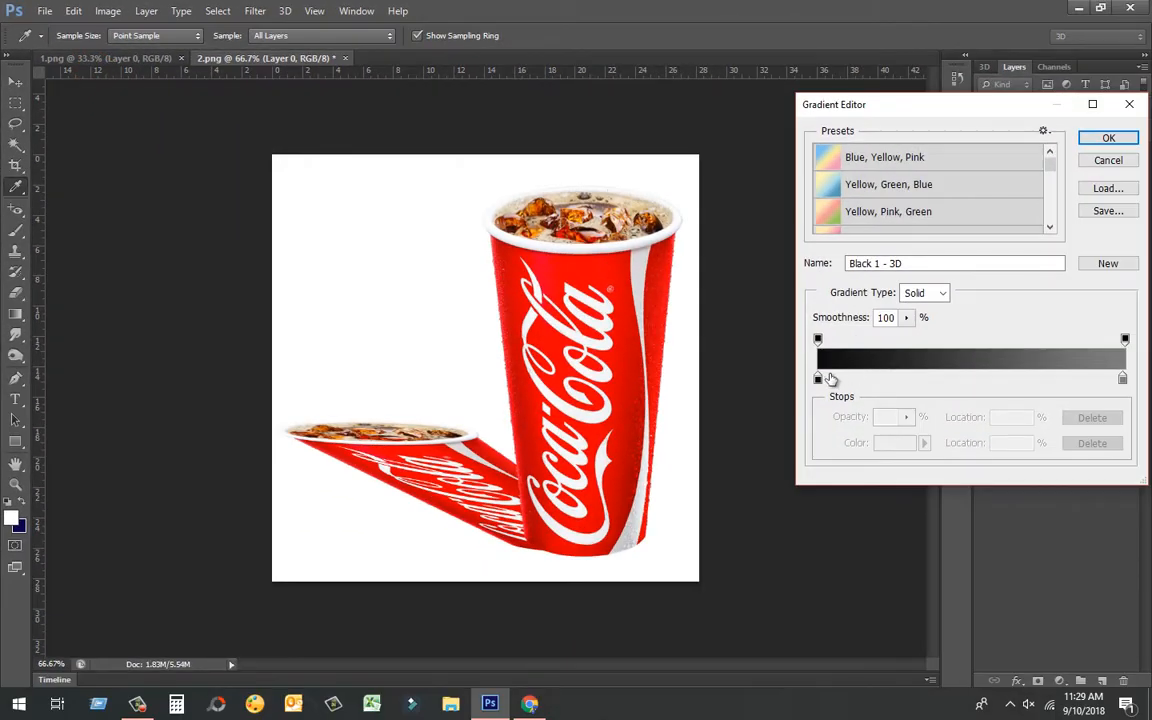
left_click(818, 379)
double_click(818, 379)
left_click(641, 442)
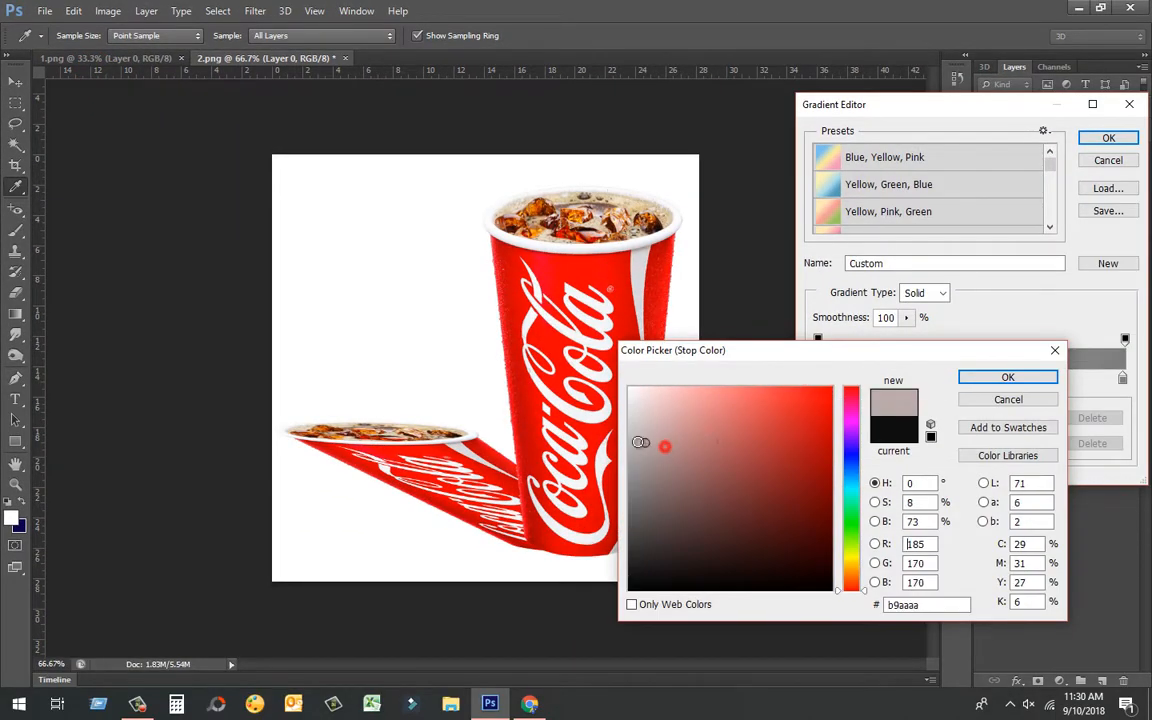
left_click_drag(641, 442, 629, 448)
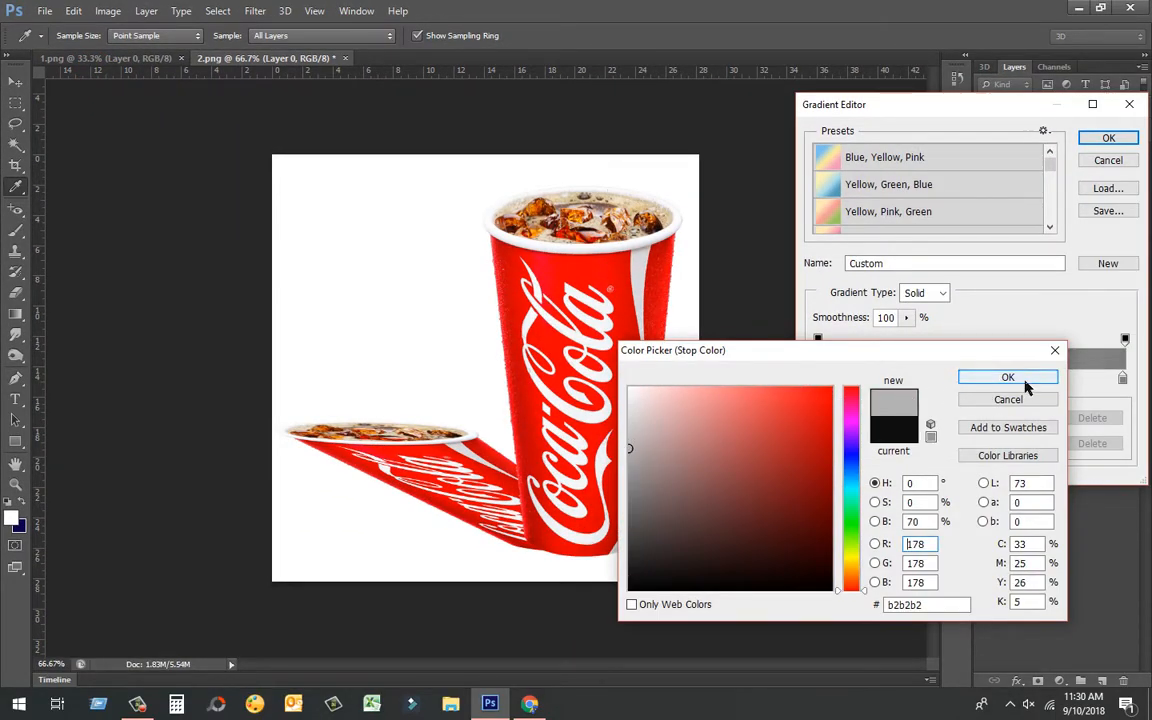
left_click(1015, 378)
Step: Set the gradient's end color stop to dark gray 323232 and accept the edited gradient
left_click(1122, 378)
double_click(1122, 378)
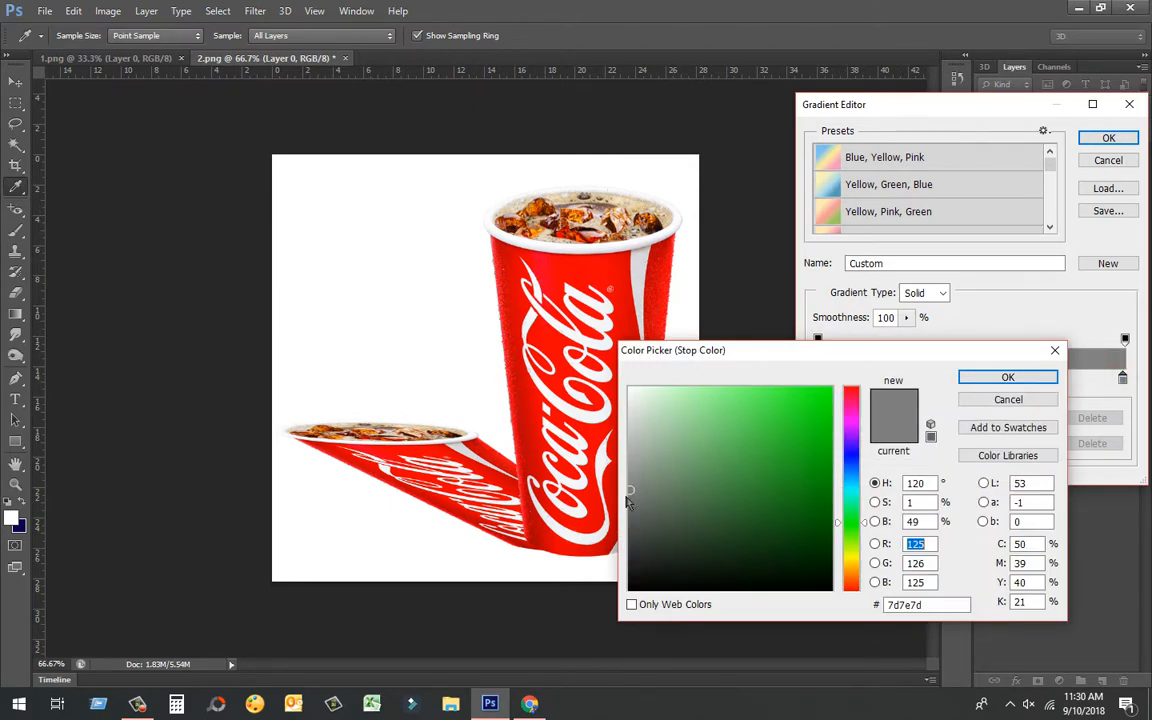
left_click_drag(629, 520, 629, 550)
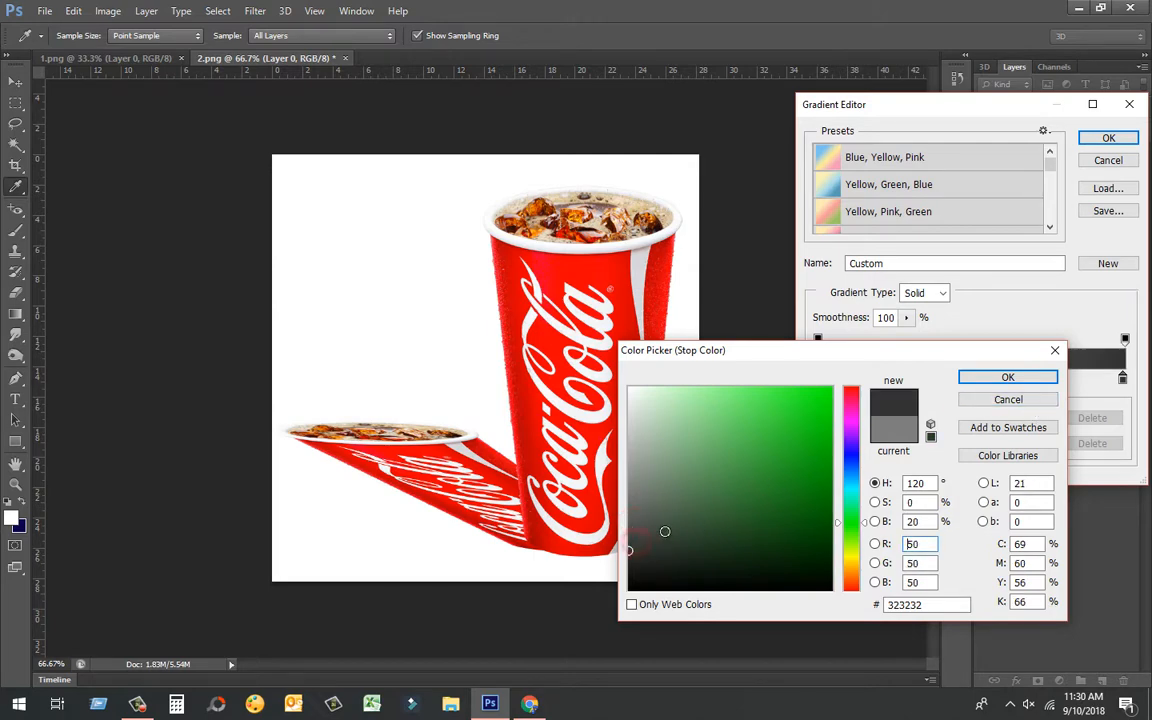
left_click(1032, 378)
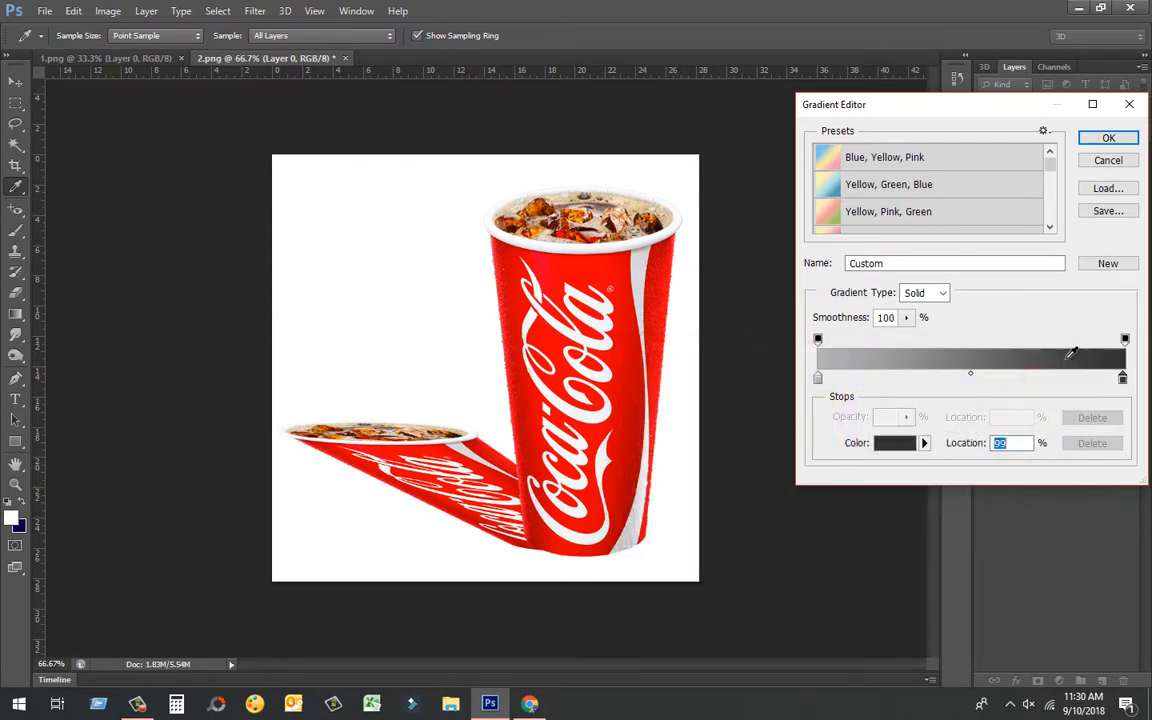
left_click(1125, 140)
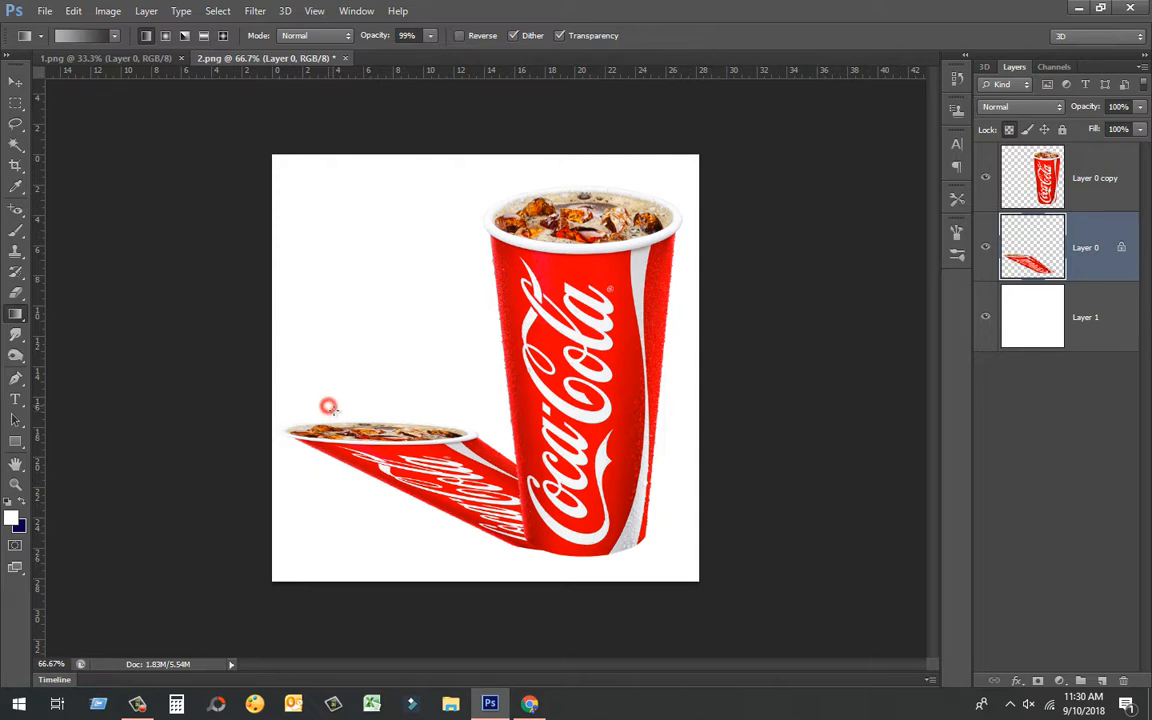
Step: With Layer 0's transparent pixels locked, apply the linear gradient across the skewed cup from rim to base, then release the lock
left_click_drag(329, 407, 563, 560)
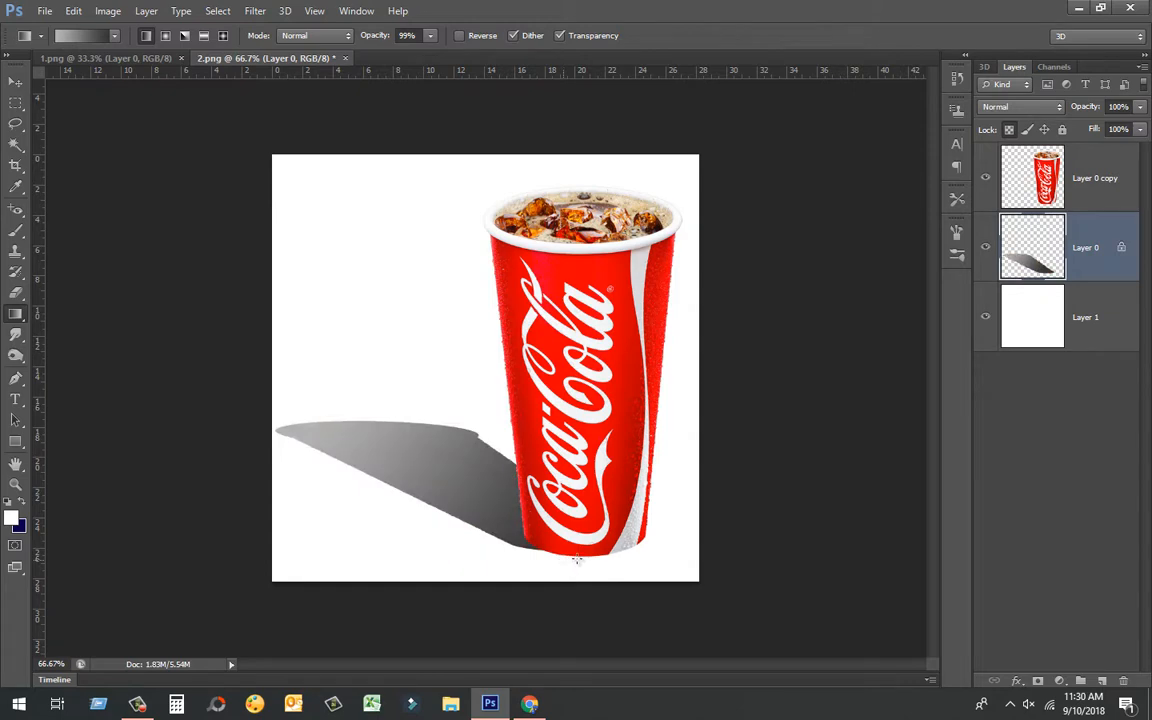
left_click(1010, 131)
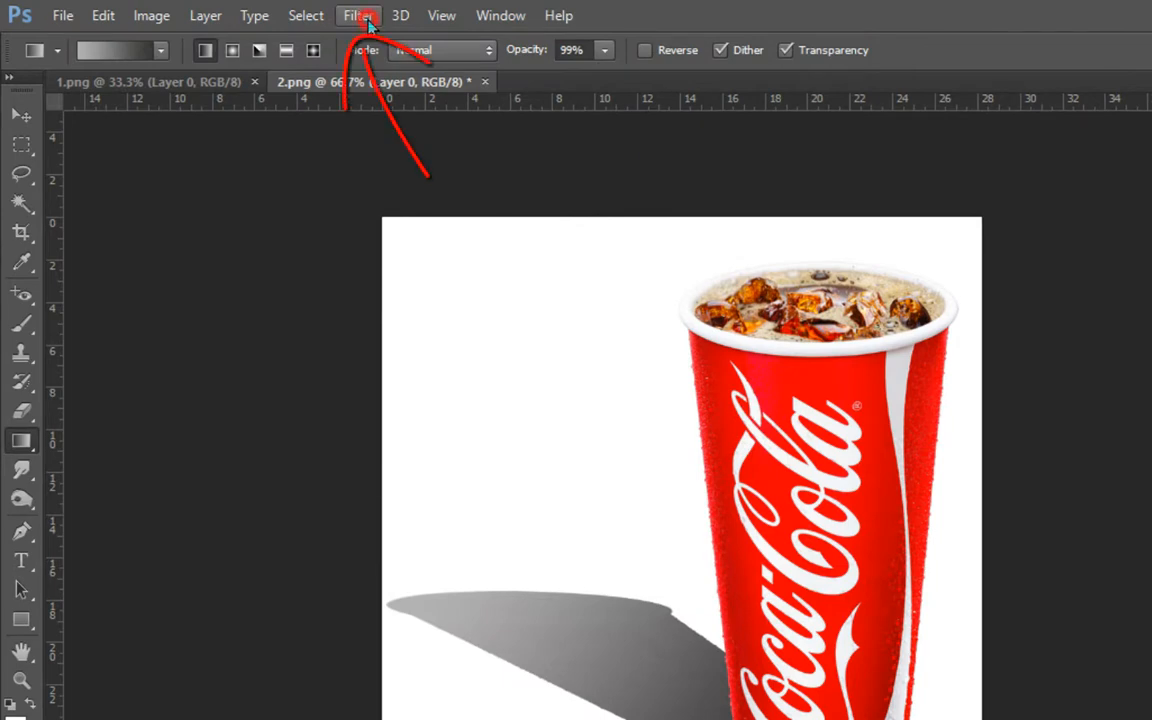
Step: Apply a Gaussian Blur with a 3.0-pixel radius to the cup's shadow on Layer 0
left_click(366, 18)
mouse_move(455, 245)
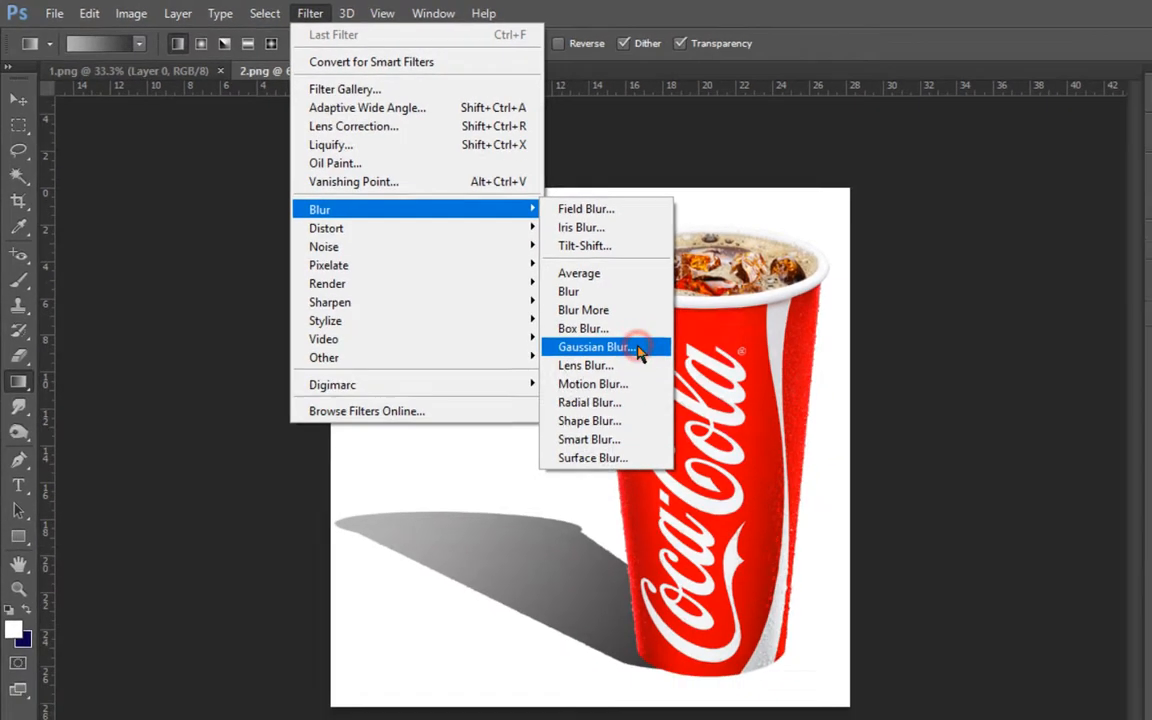
left_click(736, 402)
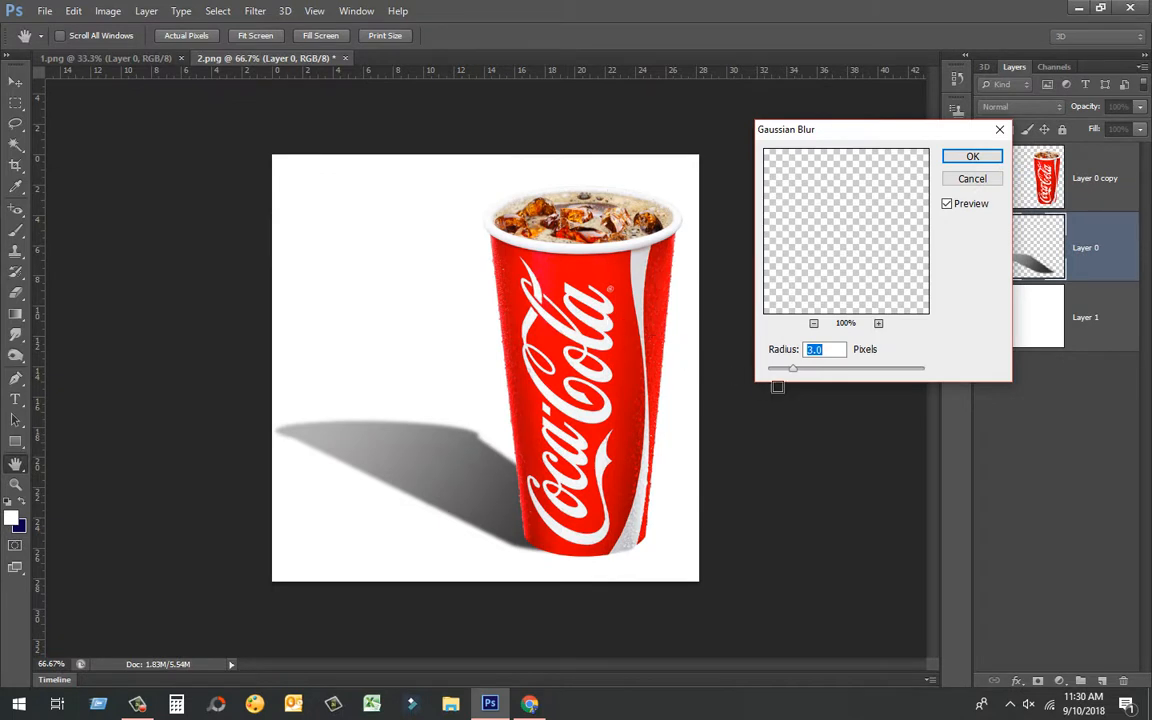
double_click(818, 348)
double_click(837, 352)
left_click(988, 158)
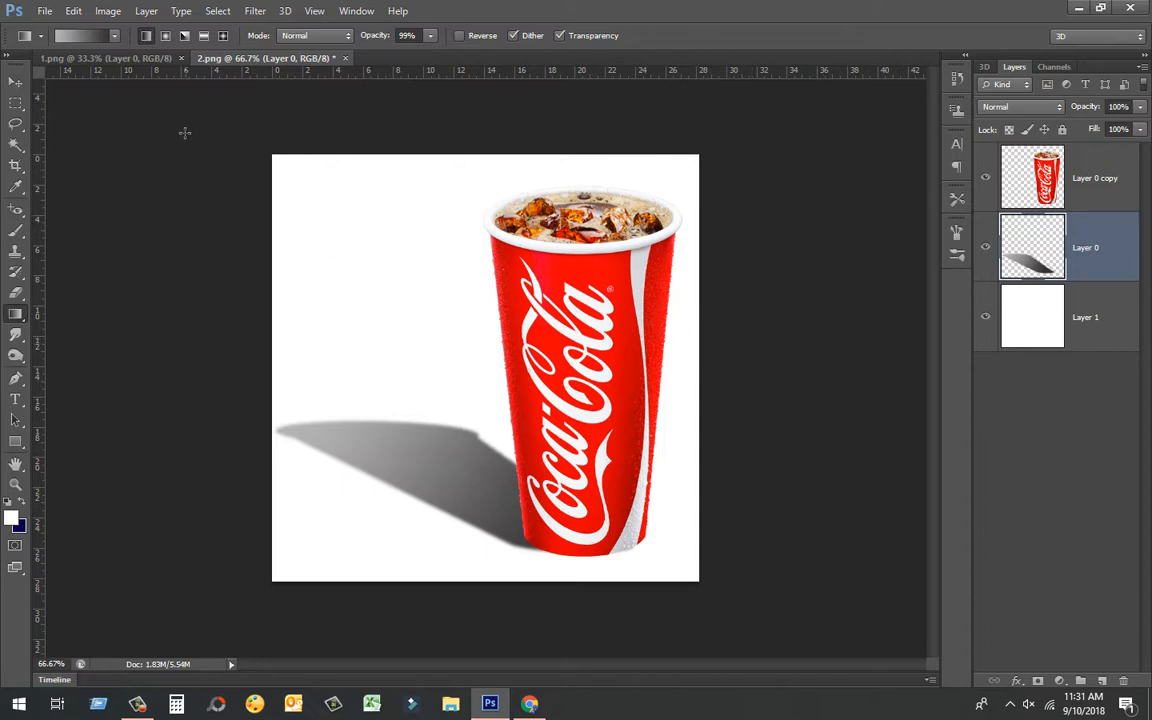
Step: Switch to the 1.png document and move the standing figure toward the right side of the canvas
left_click(145, 57)
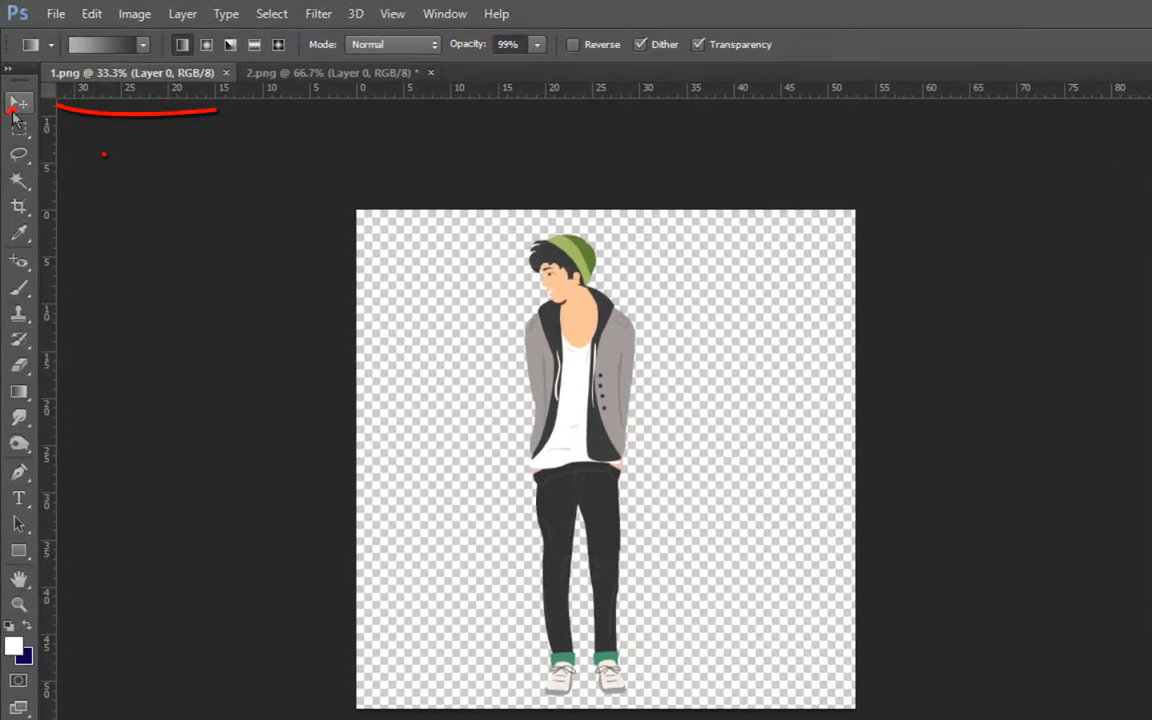
key("v")
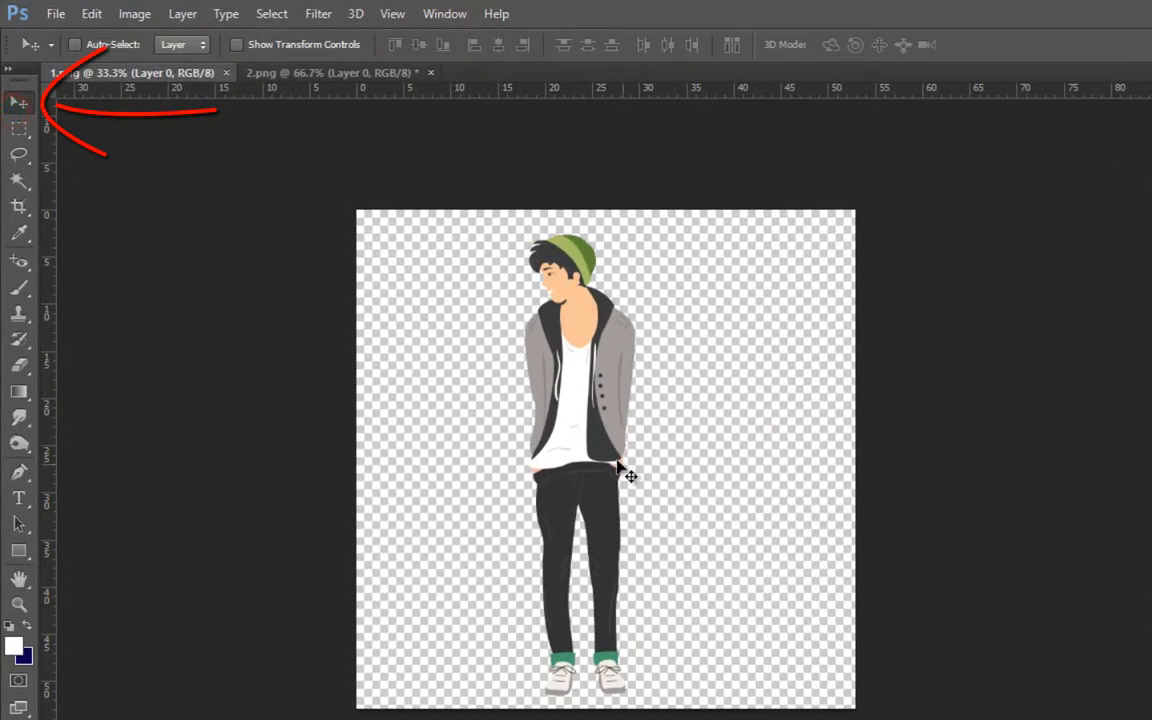
left_click_drag(594, 460, 700, 462)
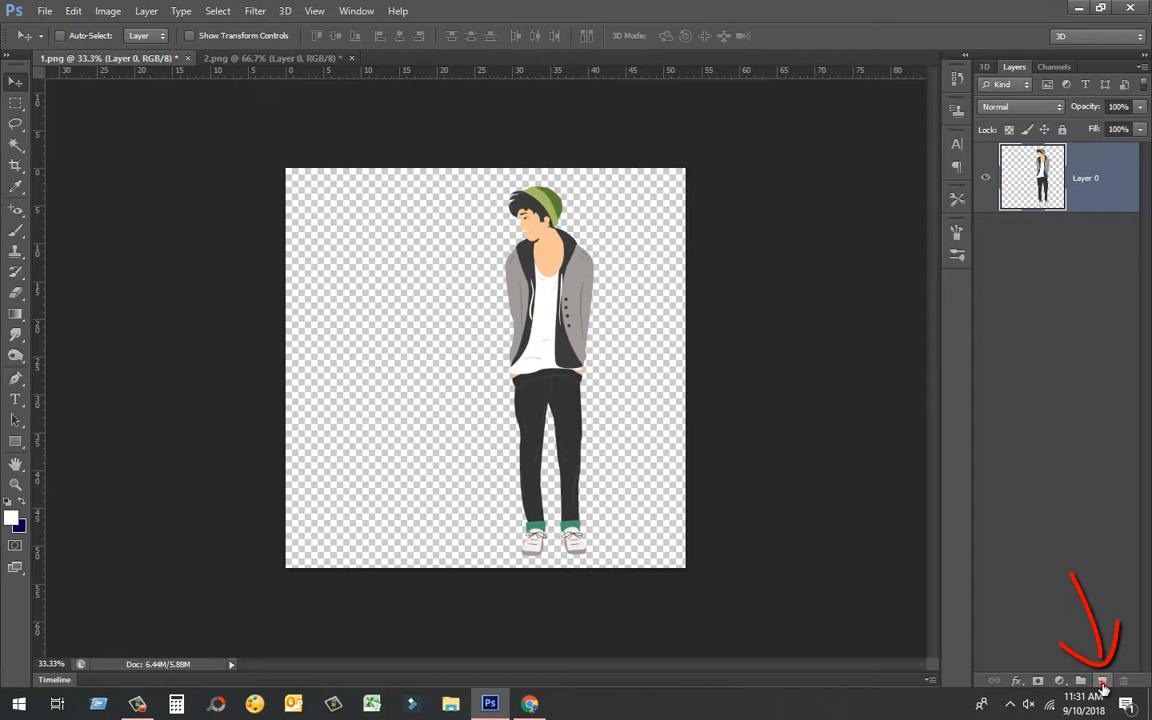
Step: Add a new layer in 1.png and fill the whole canvas on it with white at 100% opacity
left_click(1138, 705)
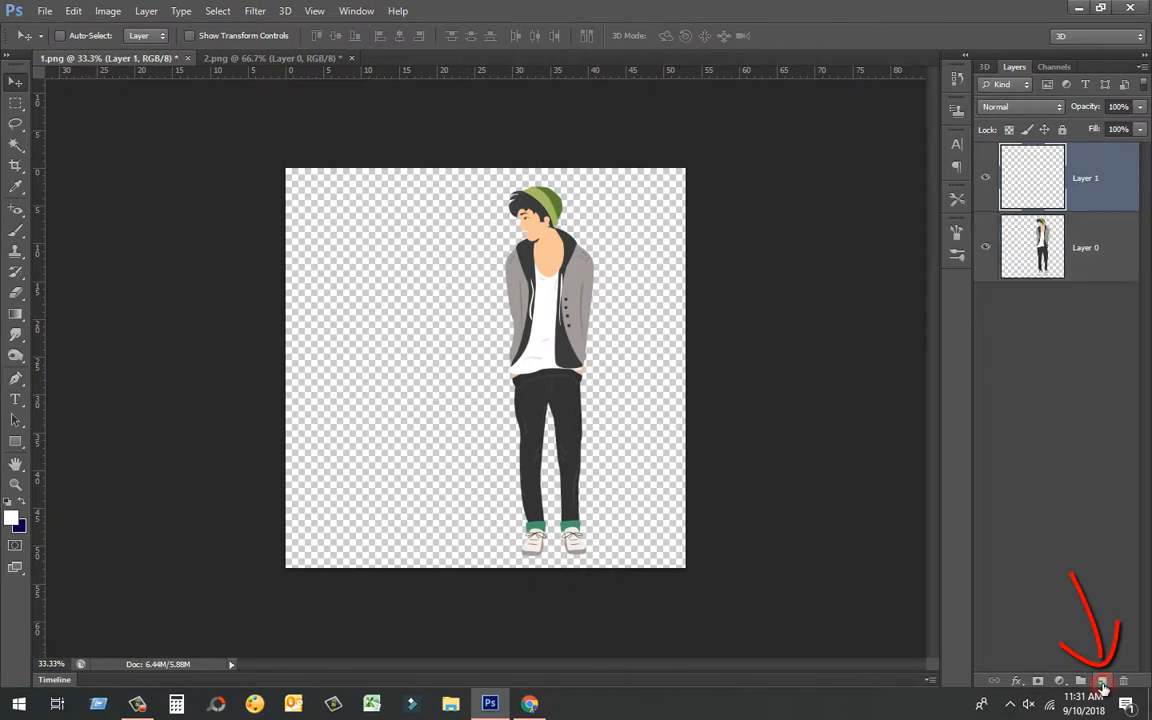
left_click(16, 102)
left_click_drag(277, 150, 683, 570)
right_click(626, 505)
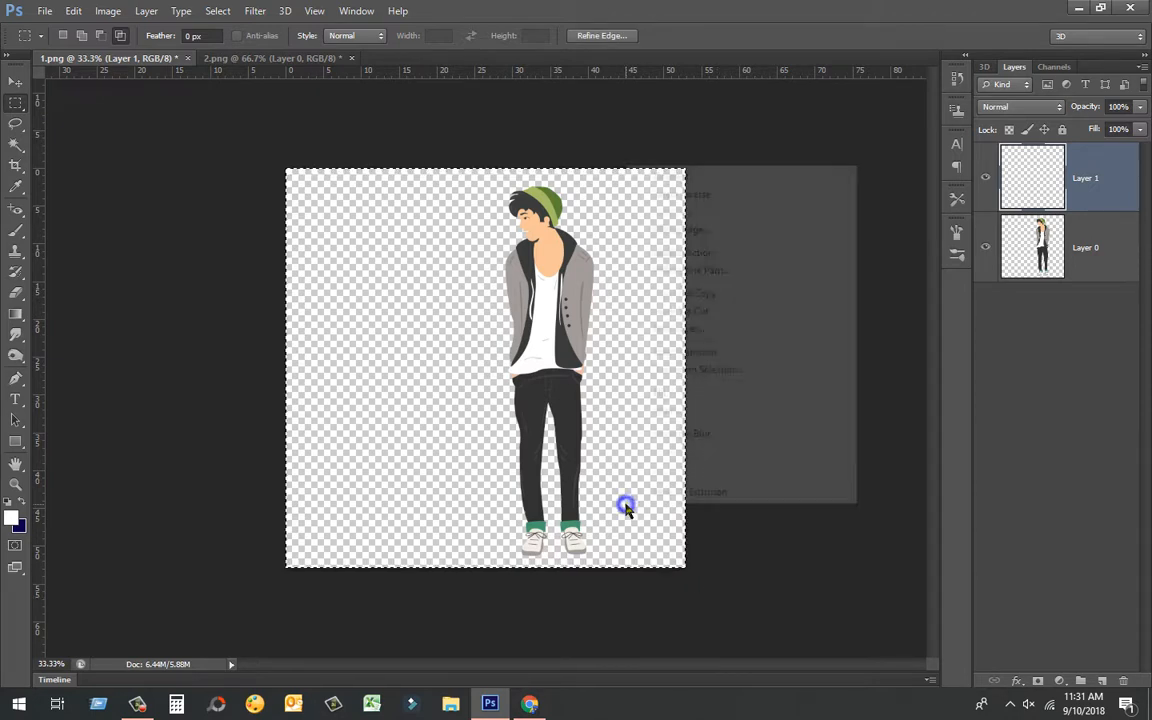
left_click(705, 398)
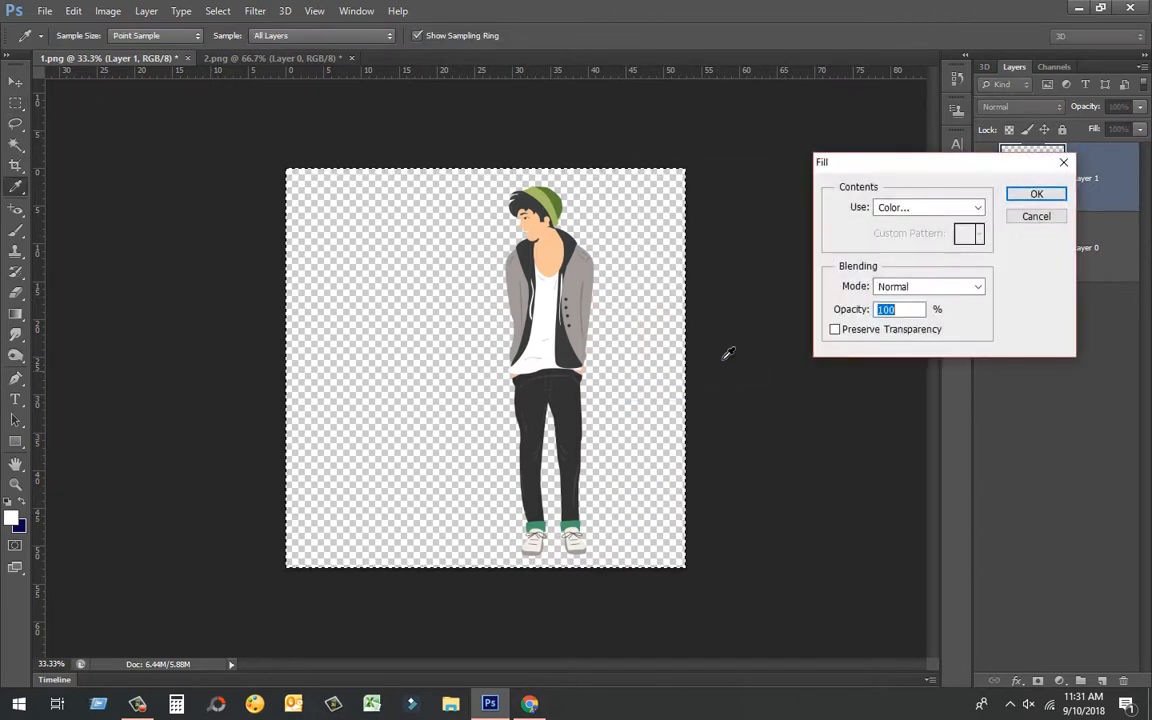
left_click(1062, 196)
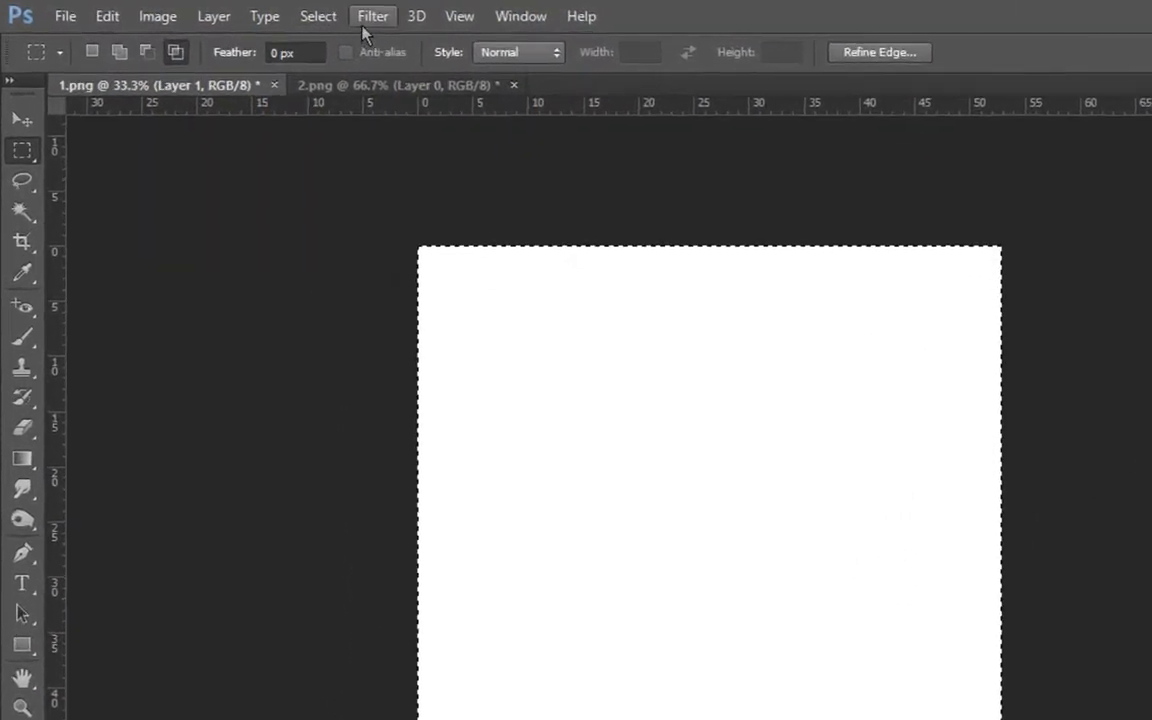
Step: Clear the selection and move the white Layer 1 beneath the figure's Layer 0
left_click(217, 11)
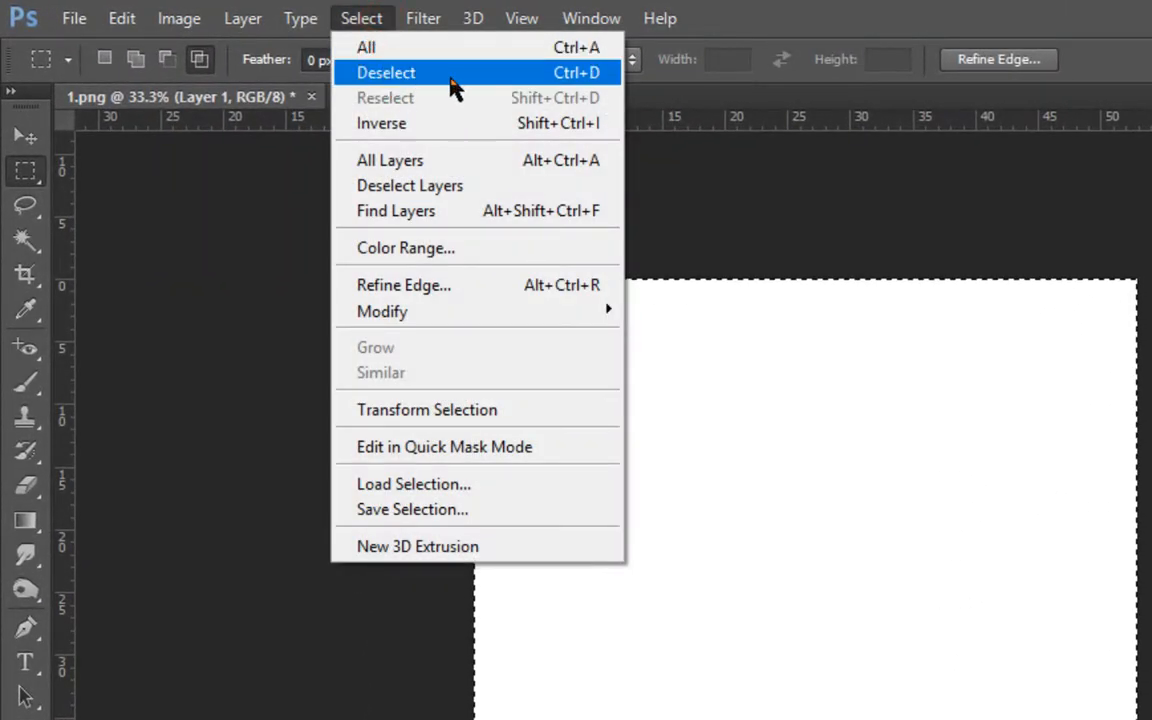
left_click(410, 76)
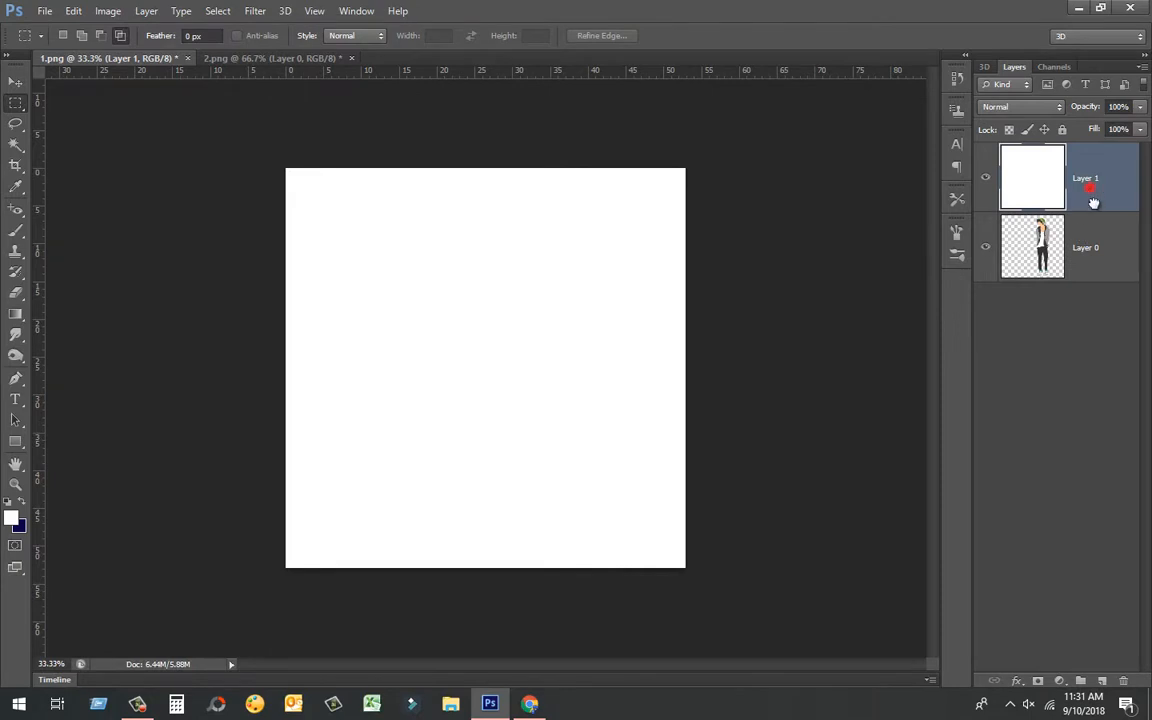
left_click_drag(1093, 203, 1103, 341)
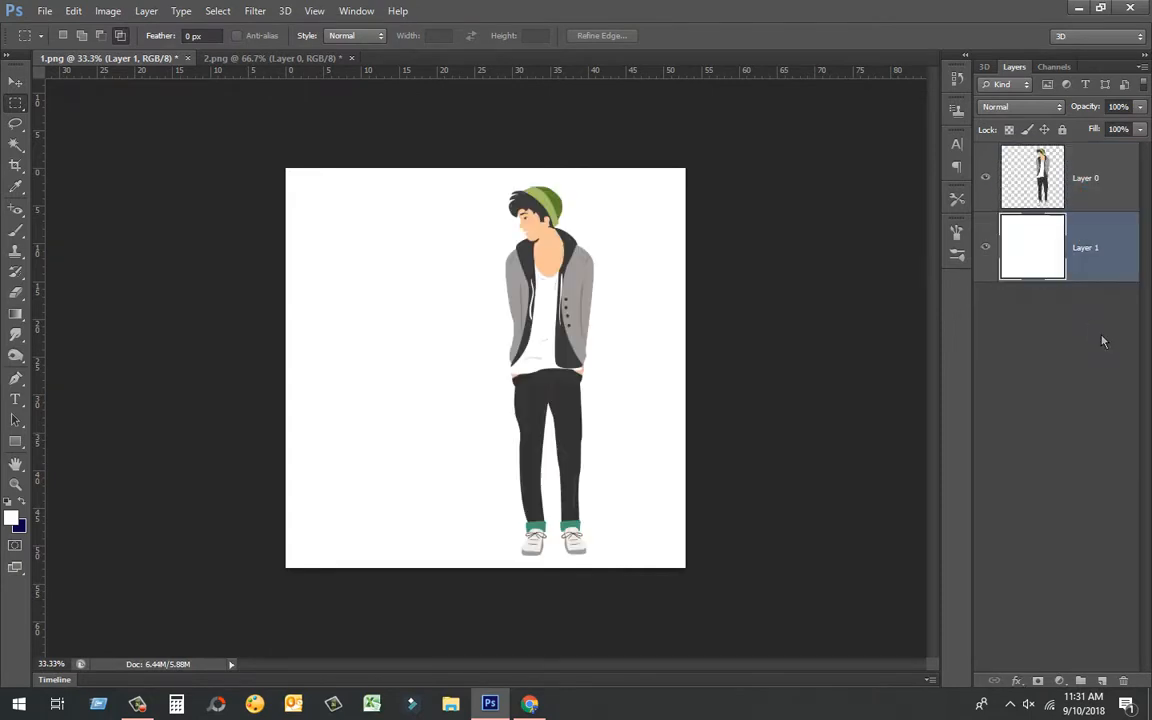
Step: Duplicate the figure's Layer 0 as Layer 0 copy within 1.png
left_click(1096, 188)
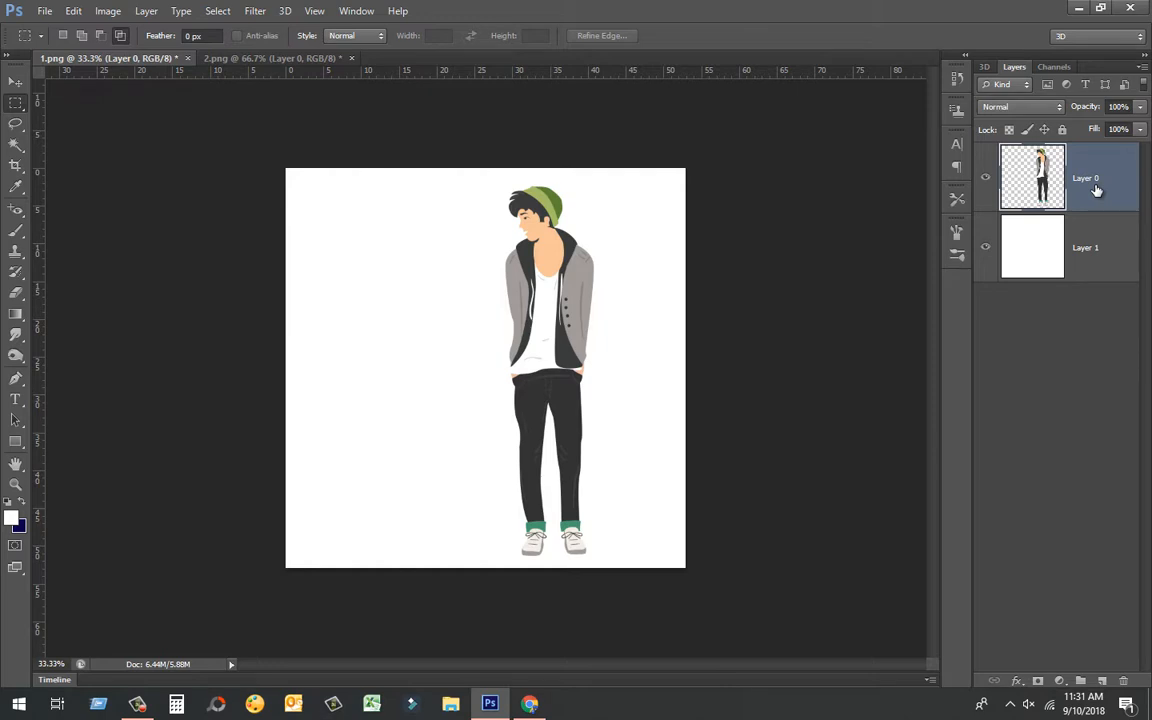
right_click(1096, 188)
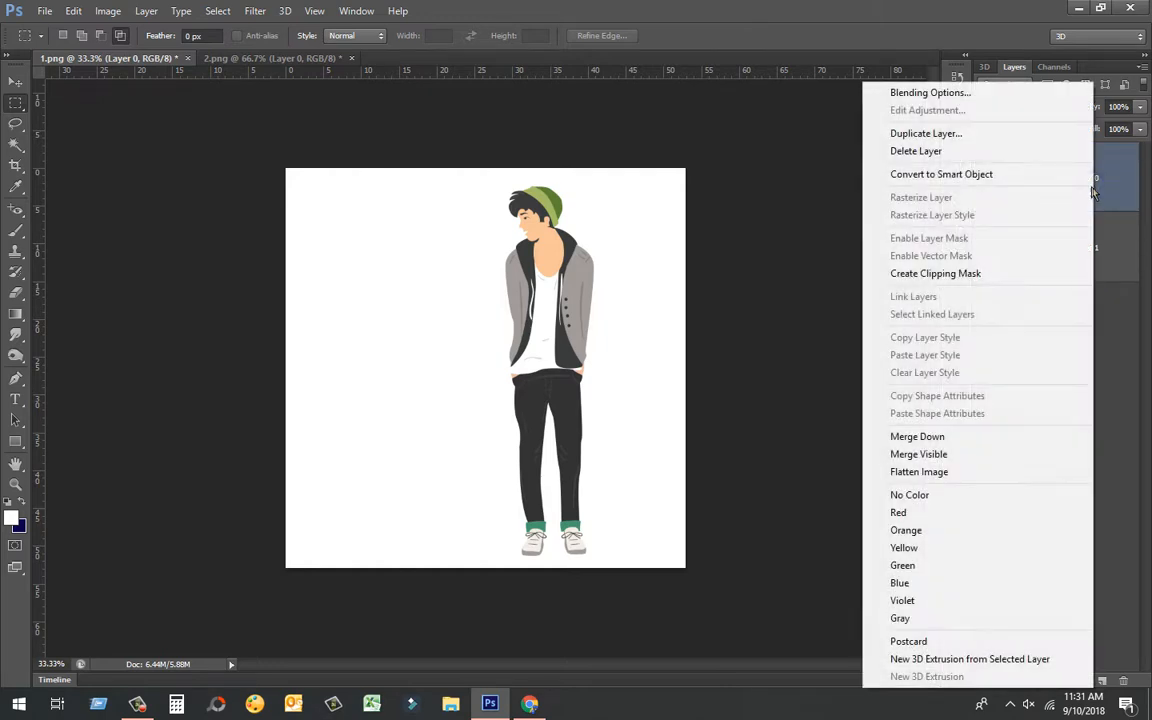
left_click(1013, 140)
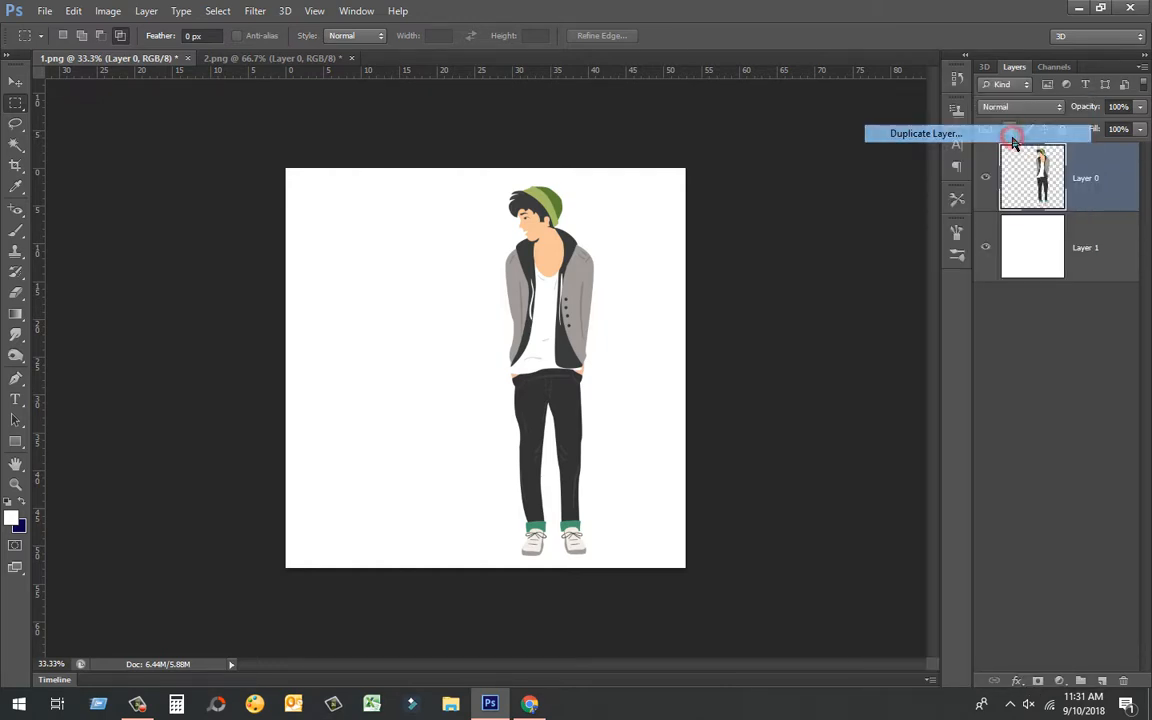
left_click(733, 215)
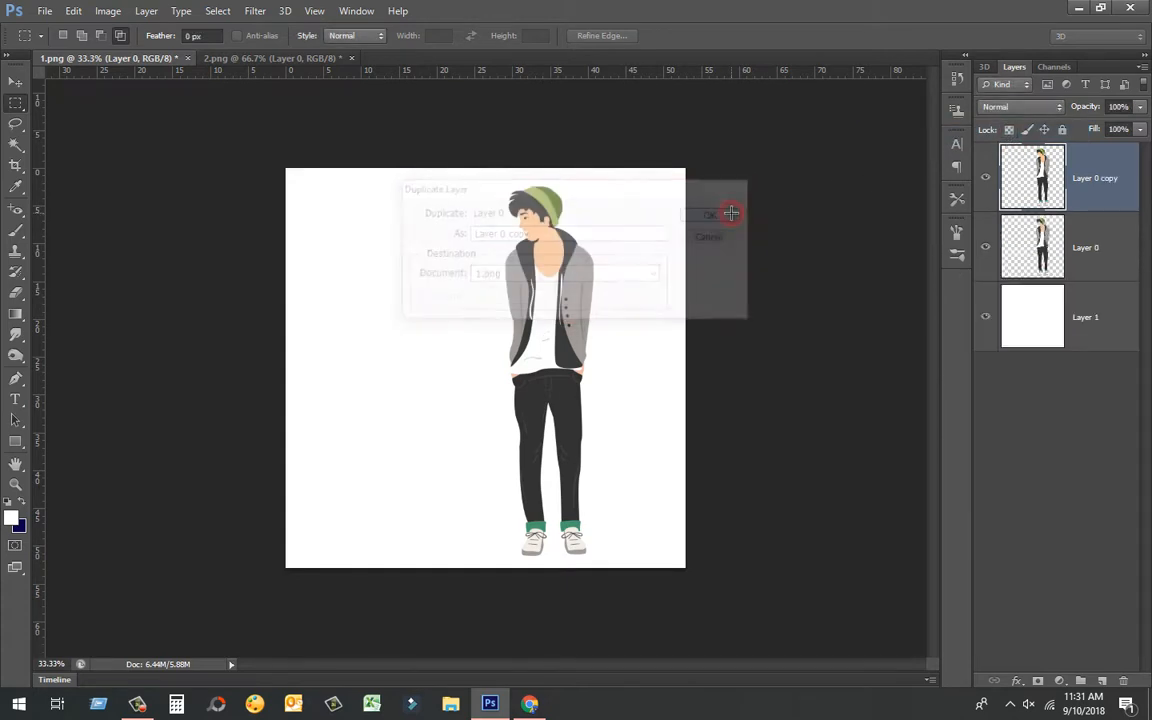
Step: Free-transform the original Layer 0, anchoring the feet, to about 54.8% height and 40.8° horizontal skew so the figure leans left, and commit it
left_click(1114, 238)
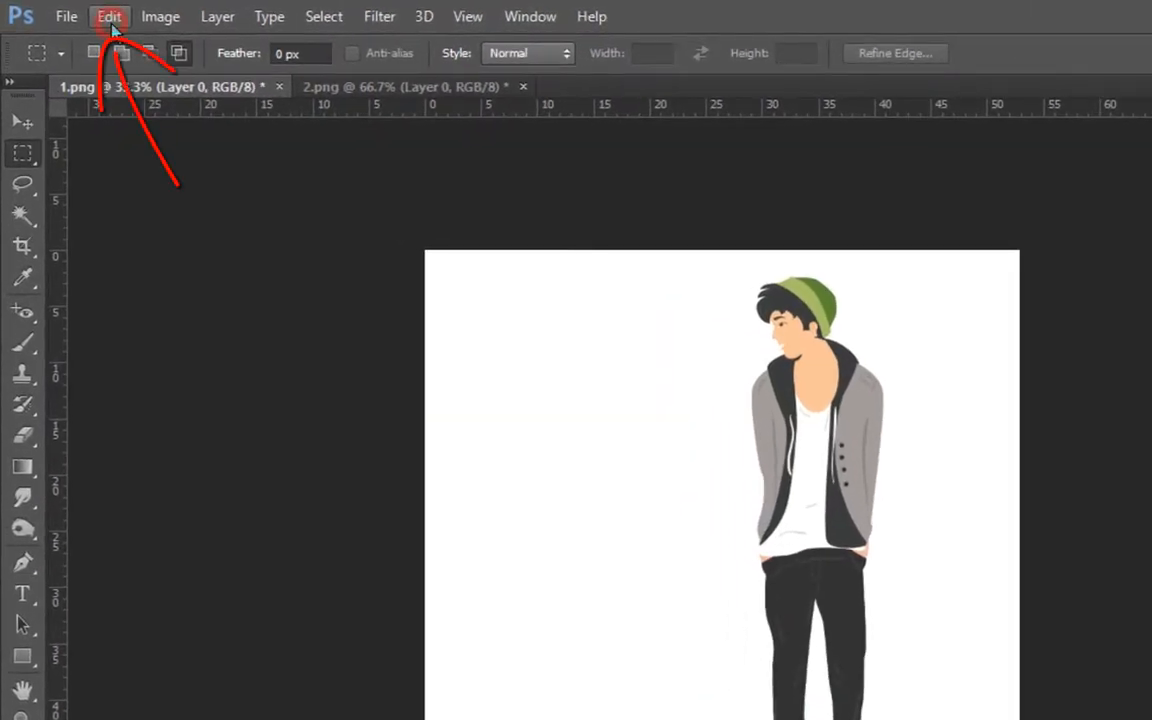
left_click(112, 27)
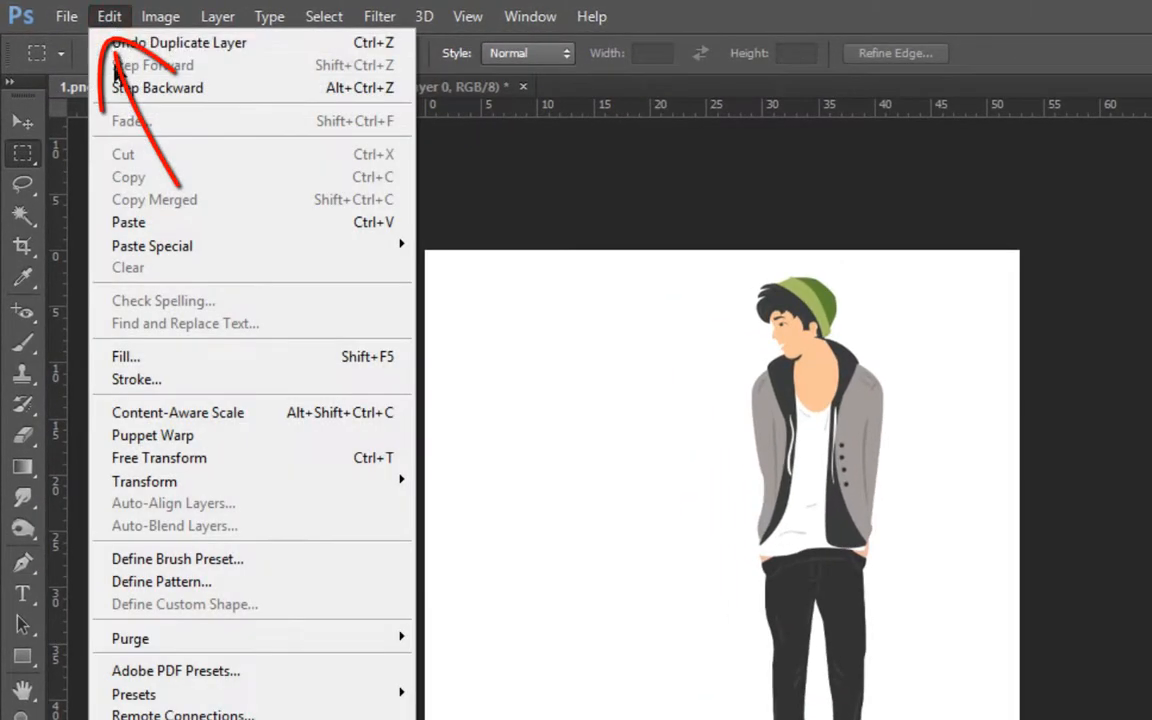
left_click(285, 457)
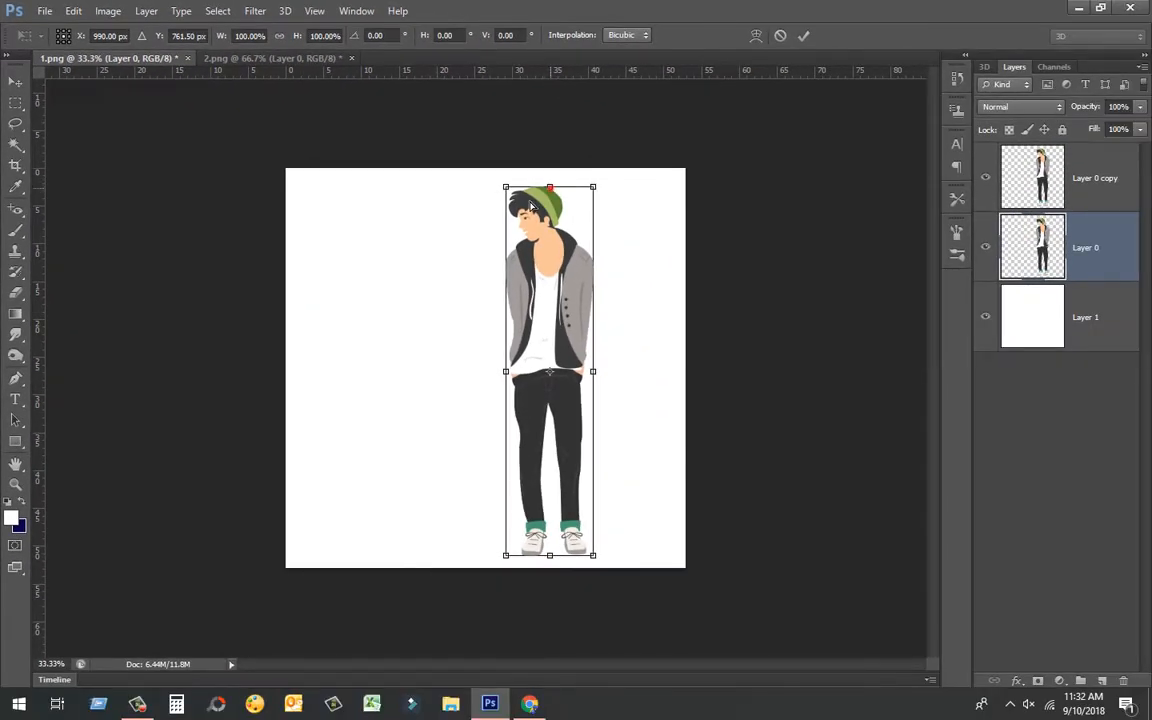
left_click_drag(549, 187, 379, 361)
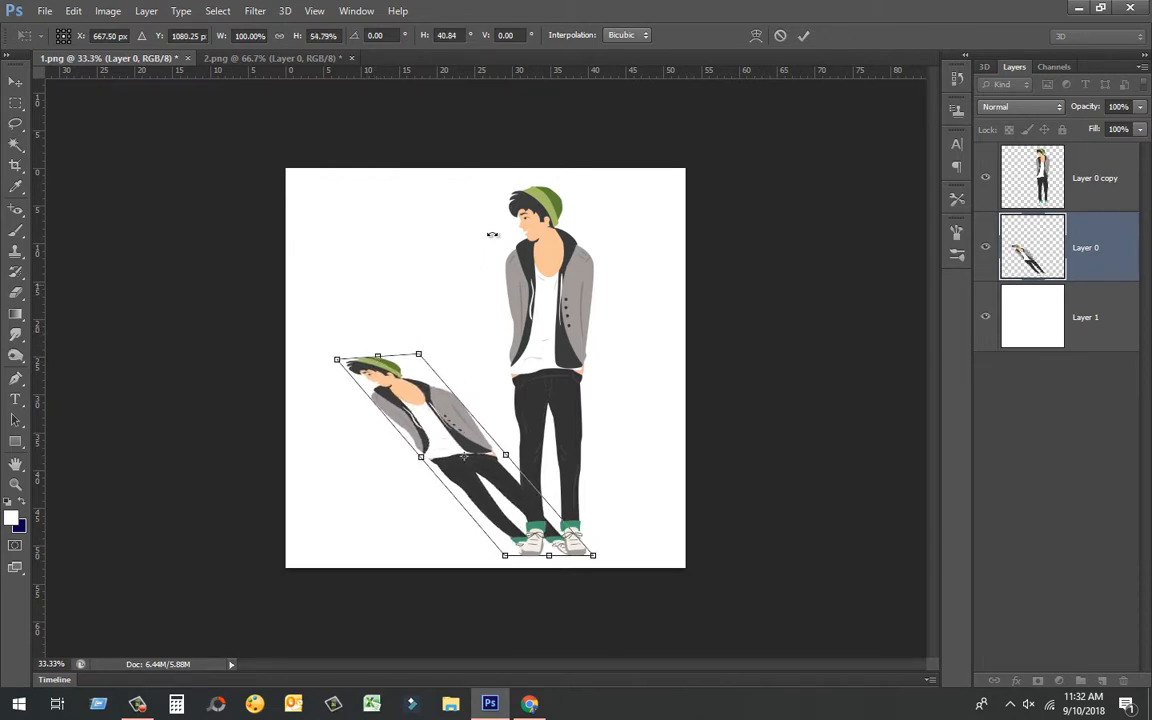
left_click(806, 36)
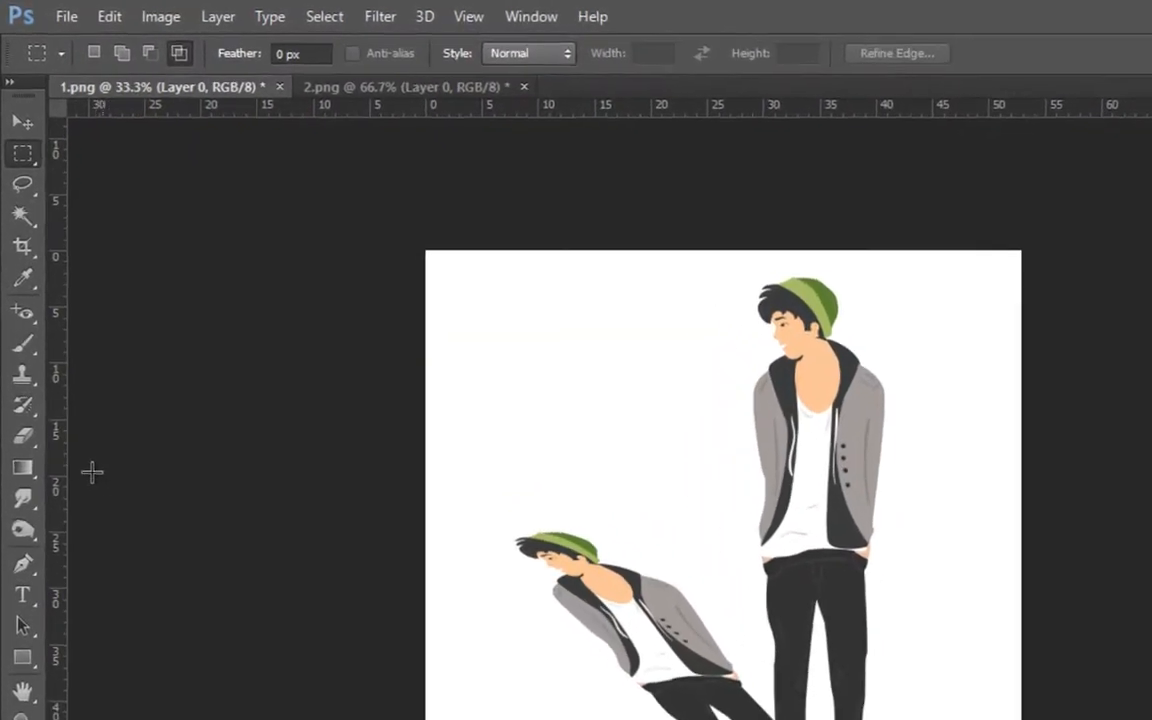
Step: With Layer 0's transparent pixels locked, apply the linear gray gradient across the skewed figure from head to feet, then release the lock
left_click(22, 467)
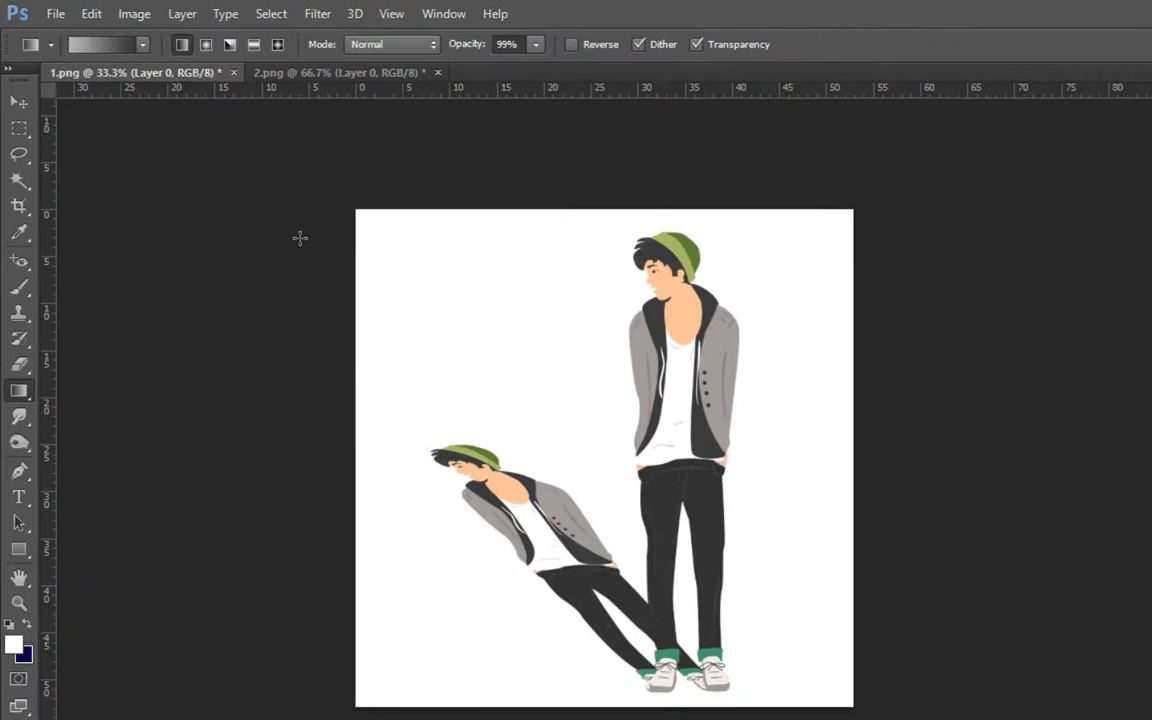
left_click(557, 543)
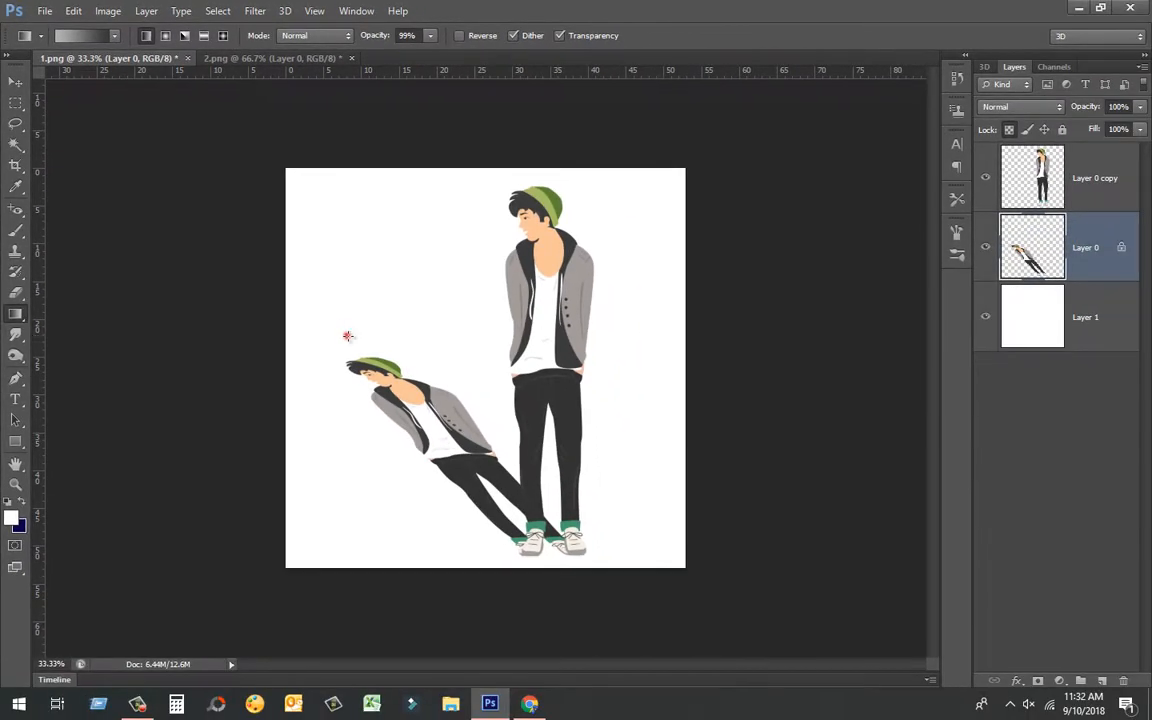
left_click_drag(346, 336, 567, 570)
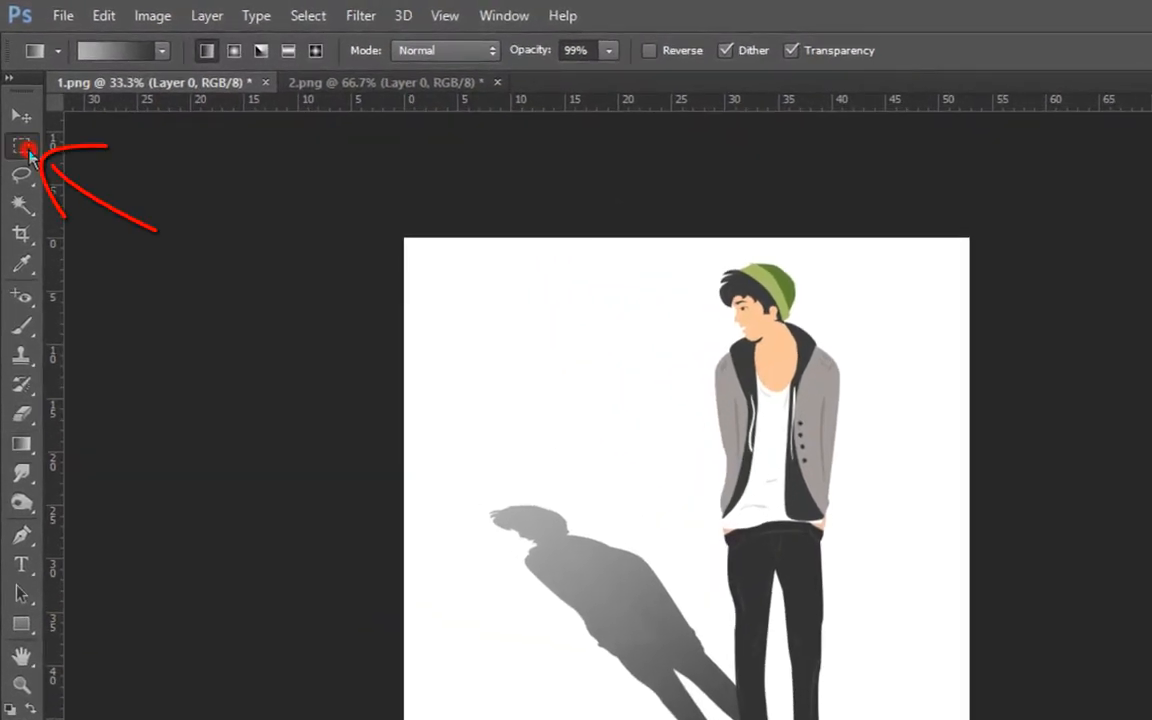
Step: Select the shadow's upper part from the head to the upper legs, soften it with a slightly stronger Gaussian Blur, and deselect
left_click(15, 103)
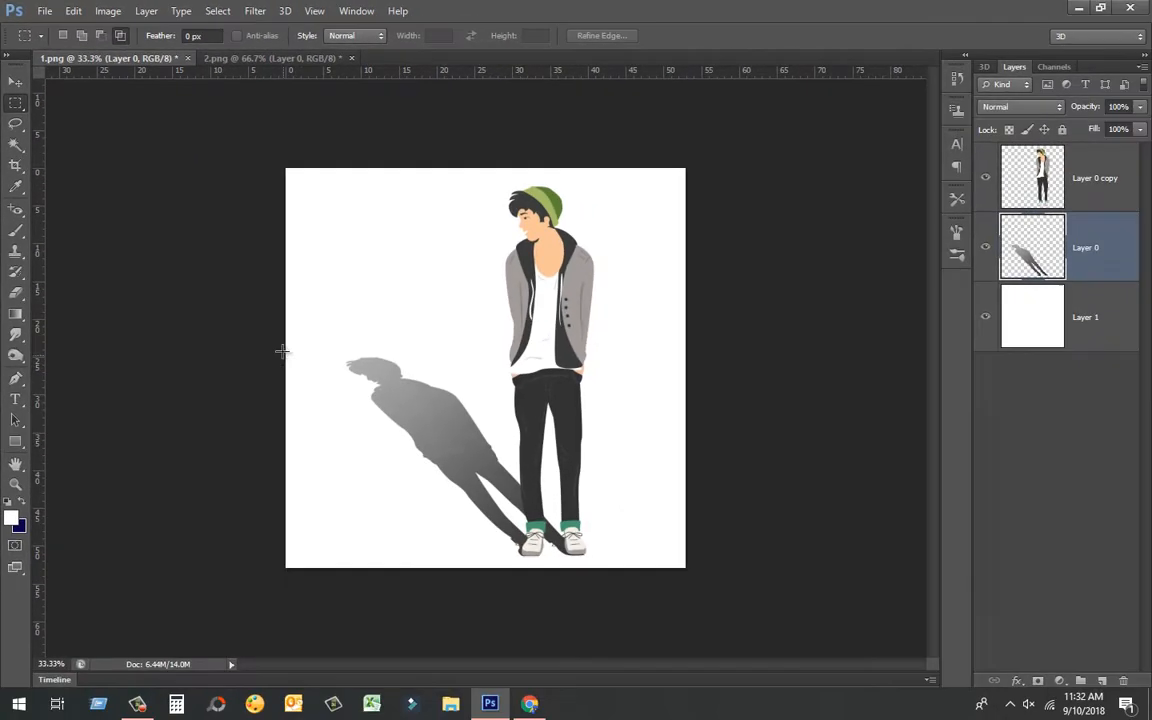
left_click_drag(274, 344, 607, 487)
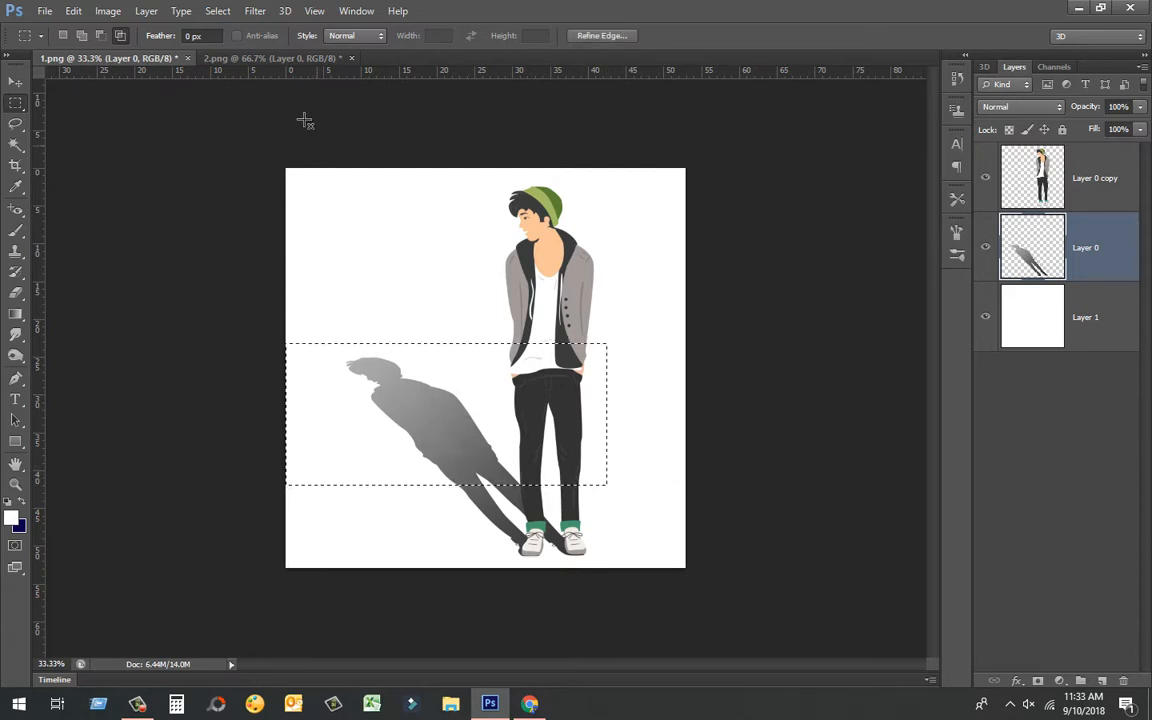
left_click(262, 18)
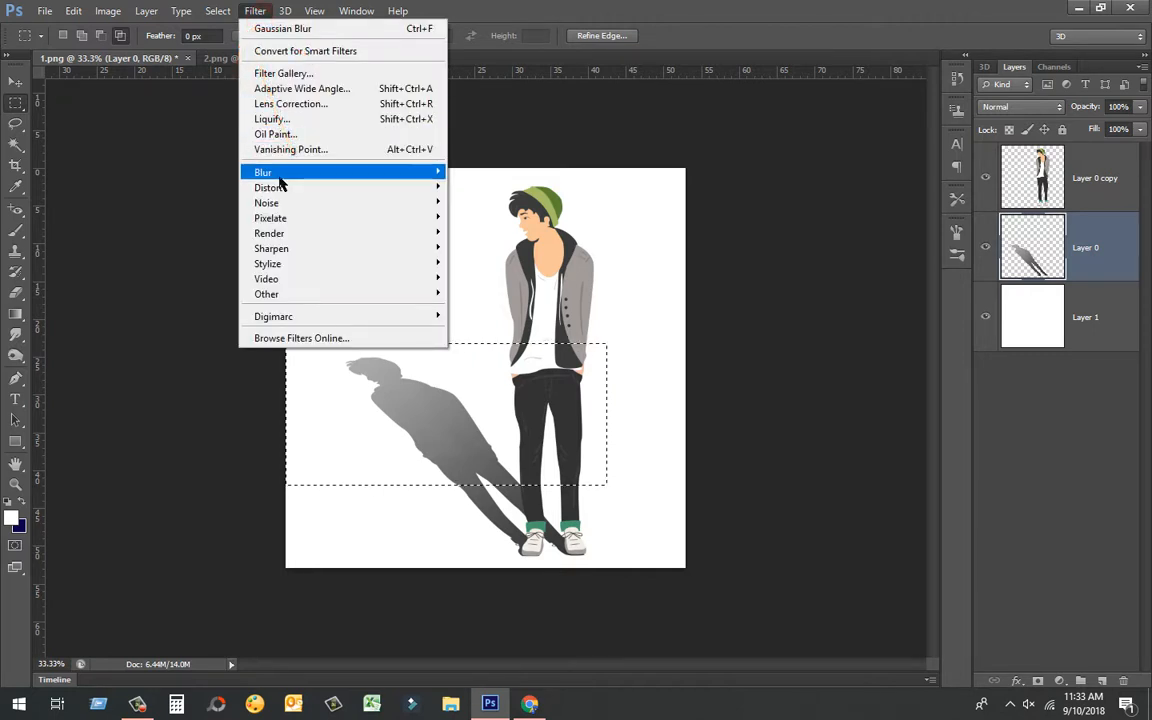
mouse_move(283, 178)
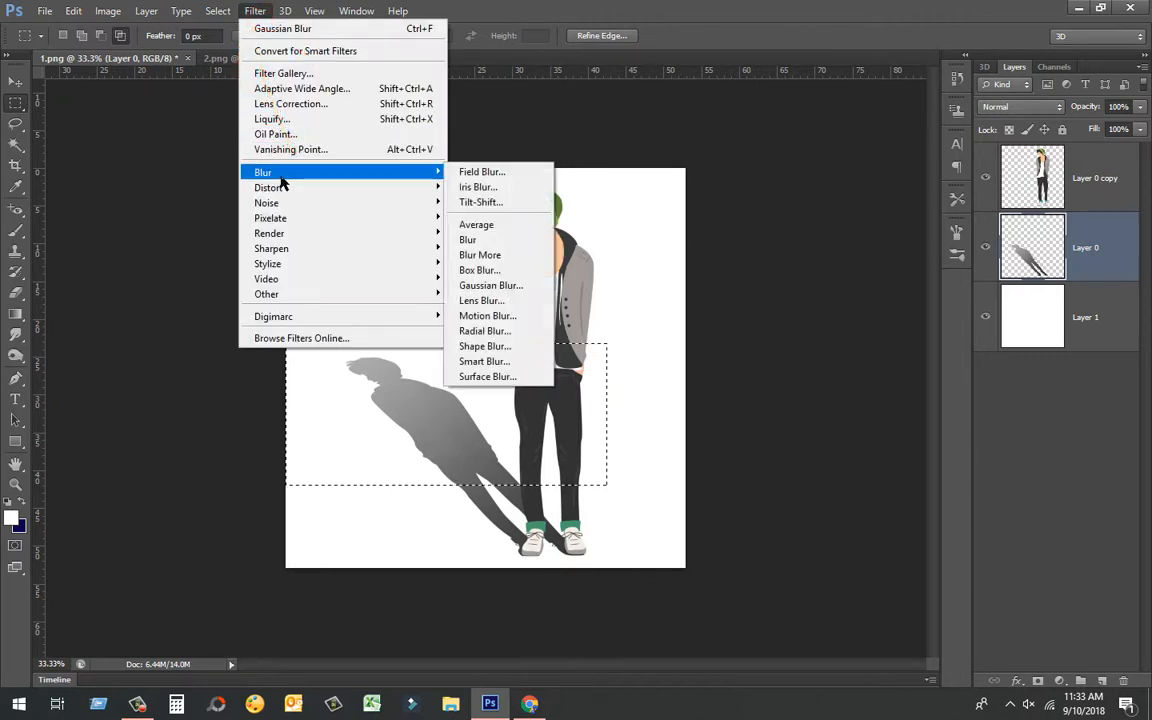
left_click(545, 287)
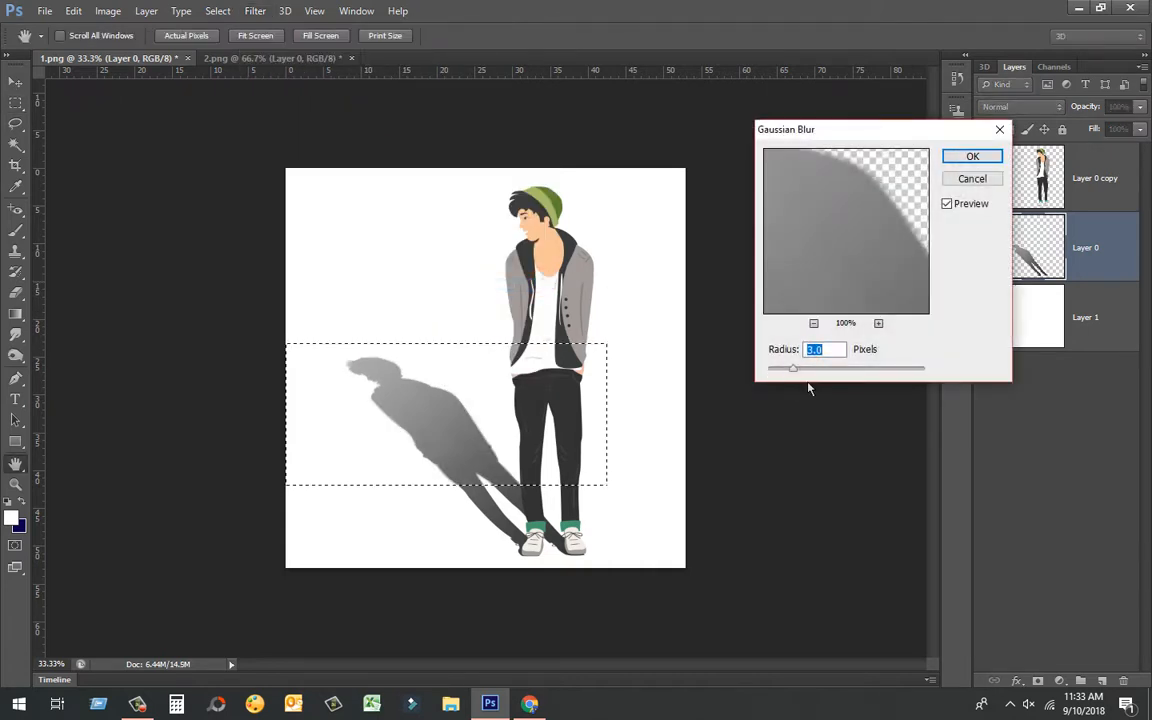
left_click(813, 351)
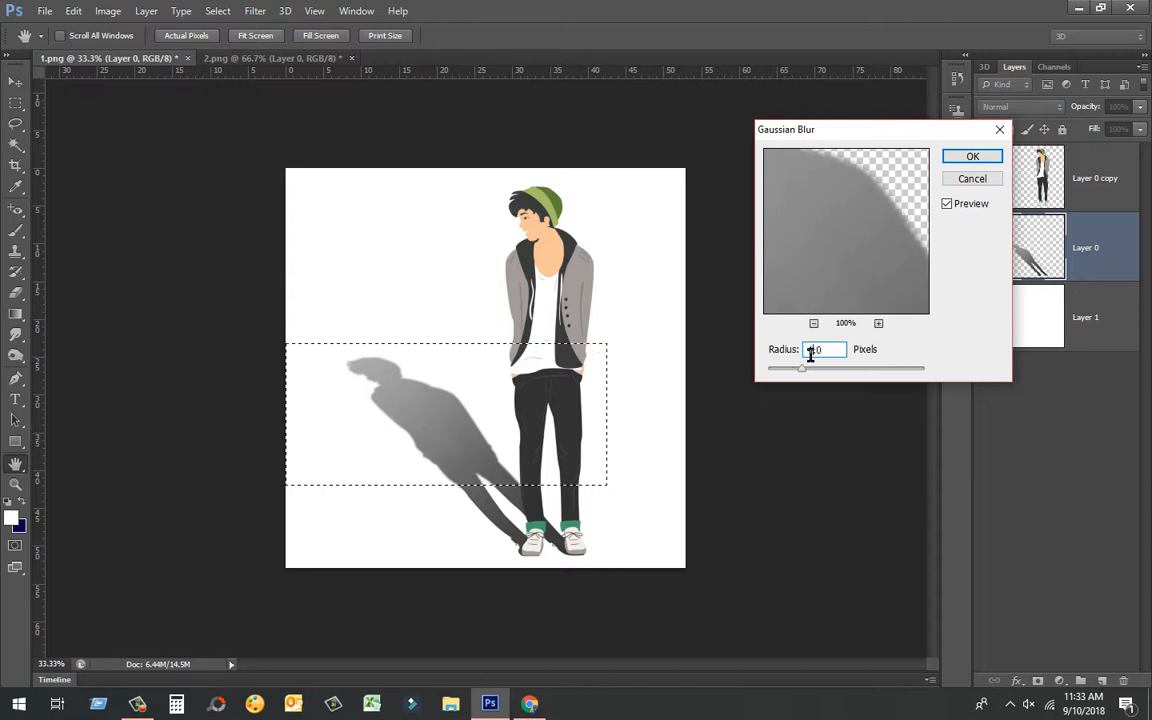
left_click(973, 157)
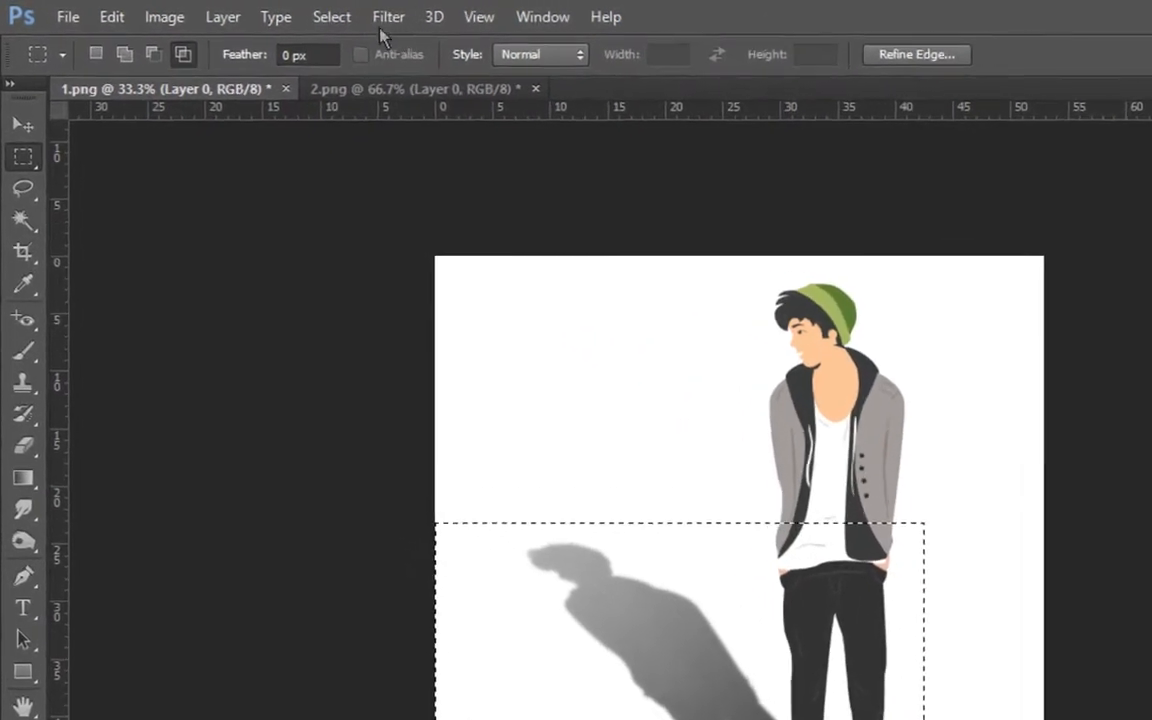
left_click(217, 11)
left_click(398, 71)
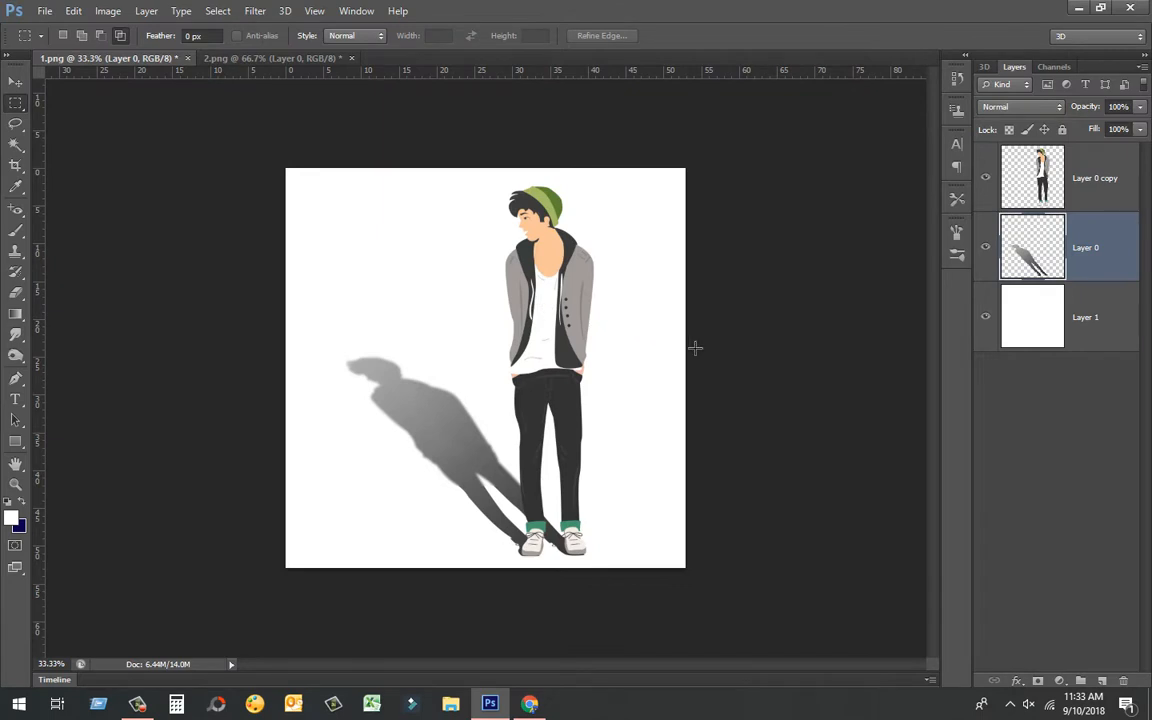
Step: Compare the finished cup shadow in 2.png with the figure's shadow in 1.png
left_click(305, 59)
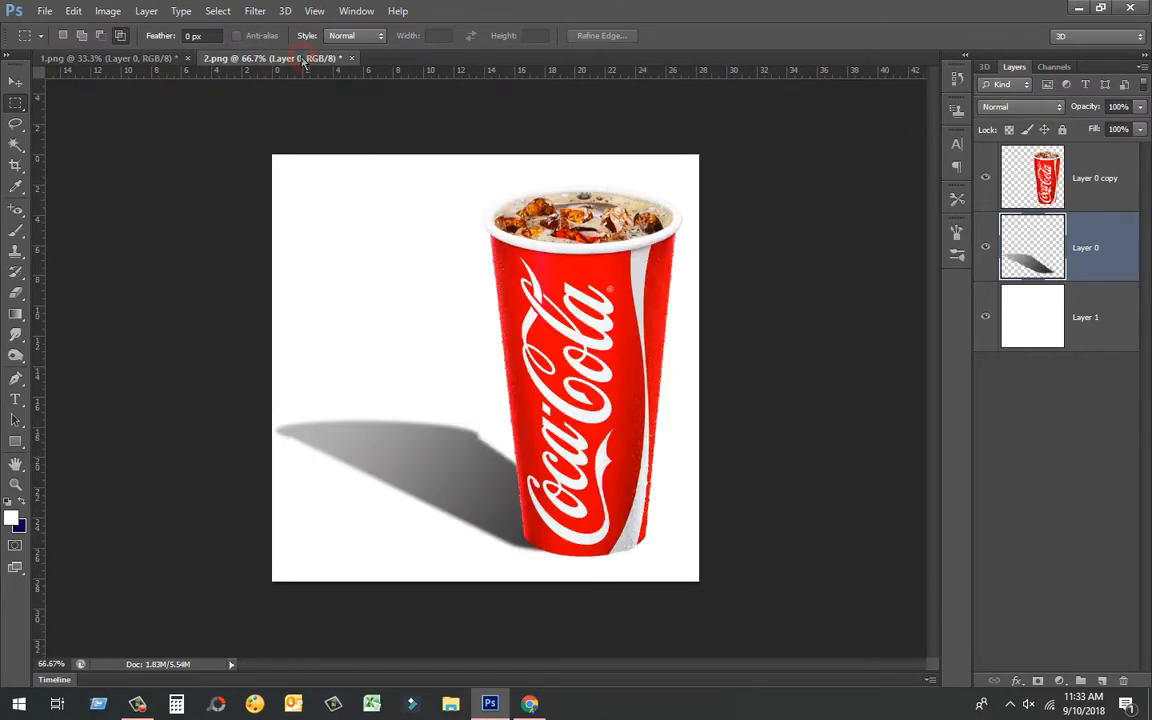
left_click(150, 59)
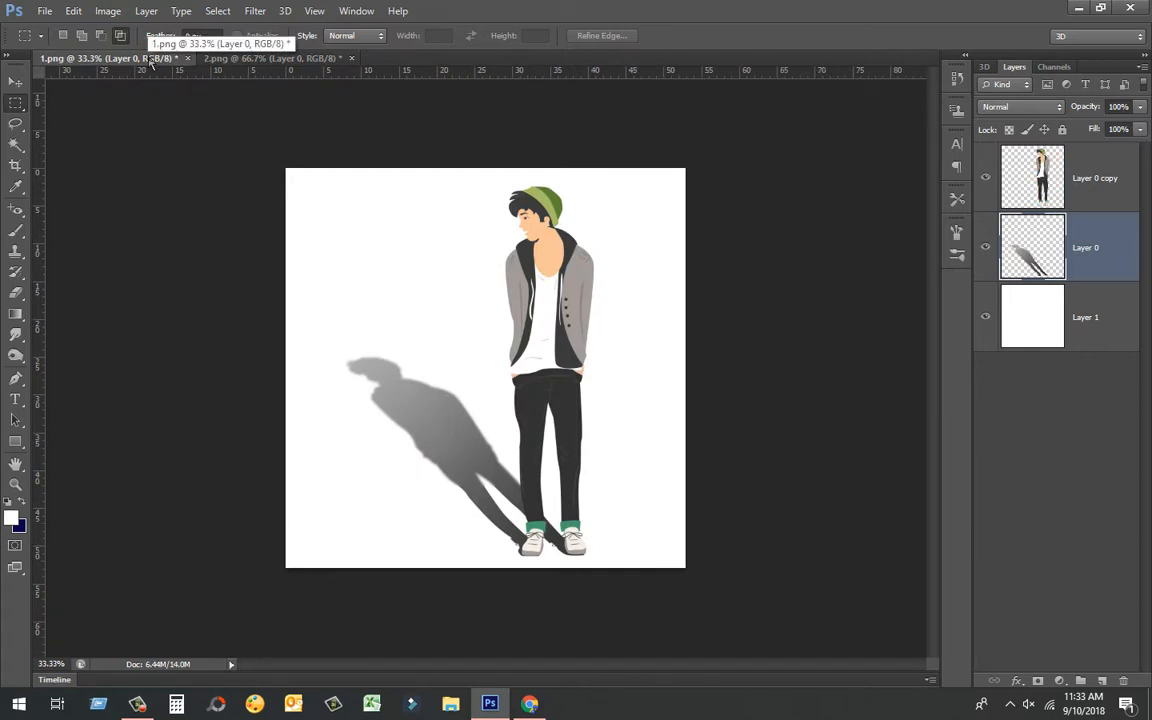
Step: Save the cup document 2.png to the Desktop as a PNG copy named "2 .png", with a space before the extension, accepting the PNG options
left_click(206, 58)
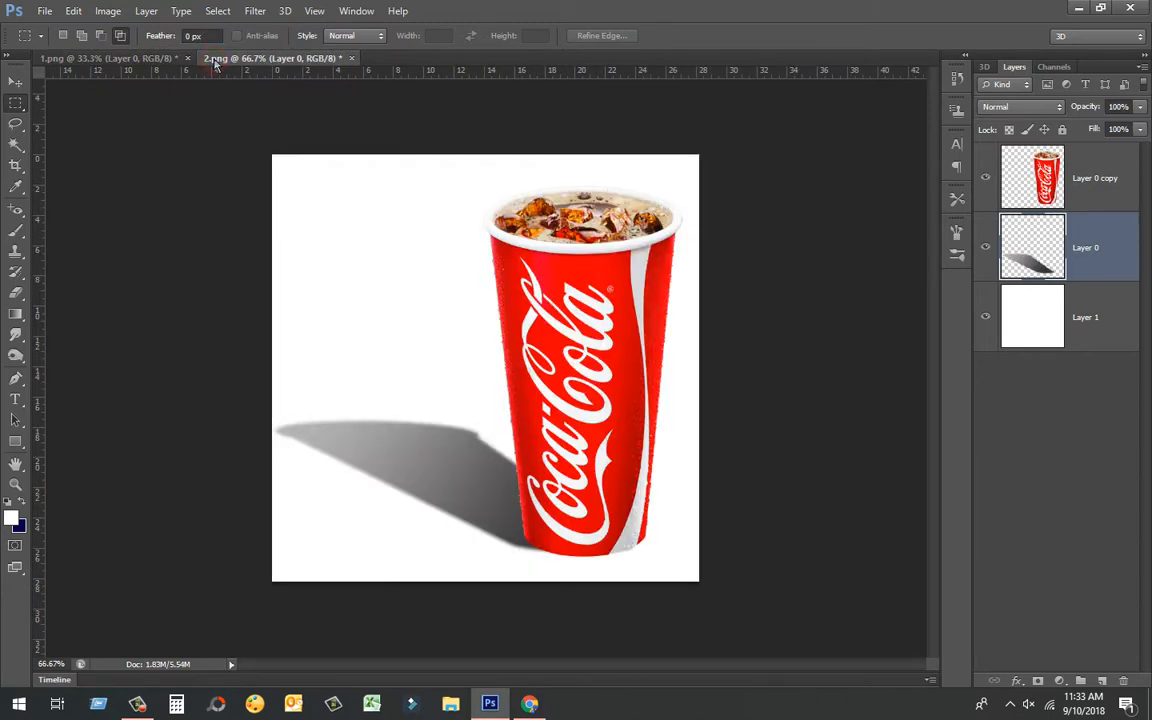
left_click(45, 11)
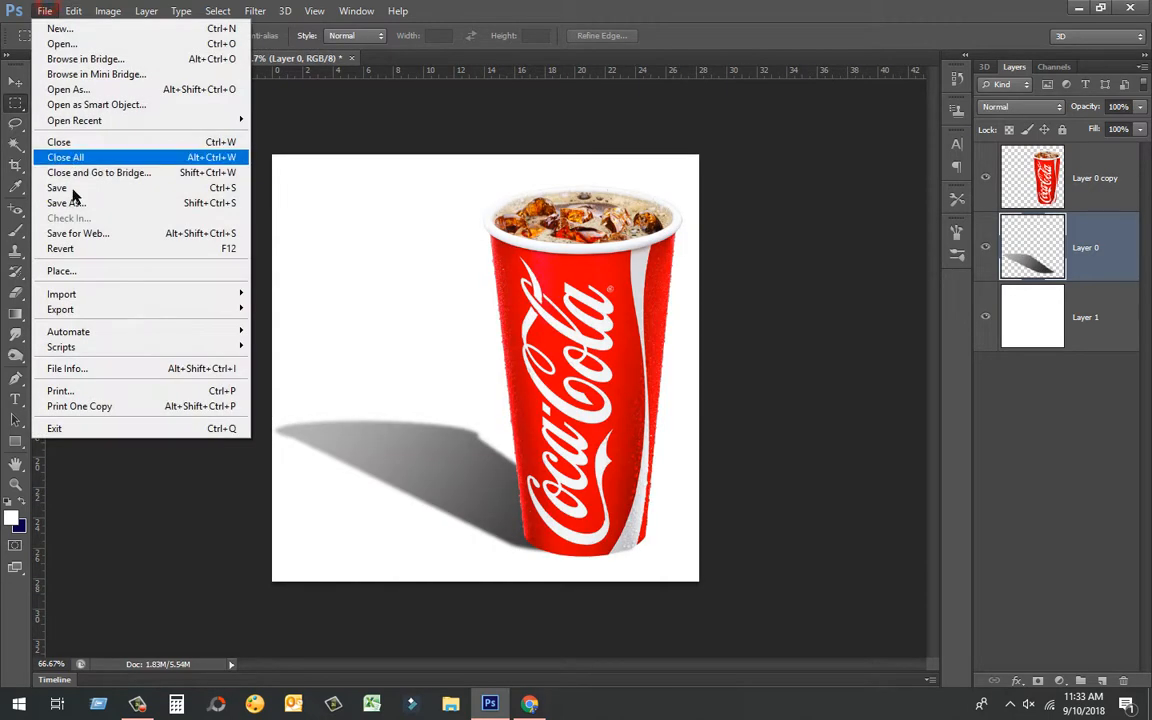
left_click(79, 205)
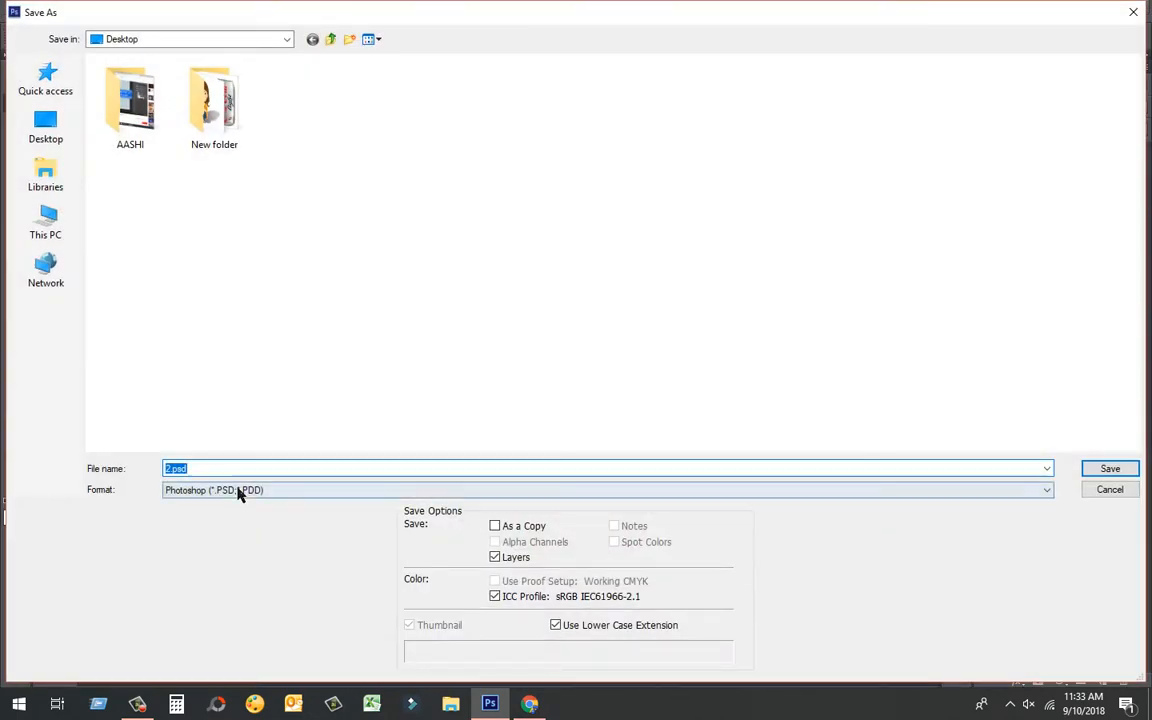
left_click(239, 490)
left_click(256, 430)
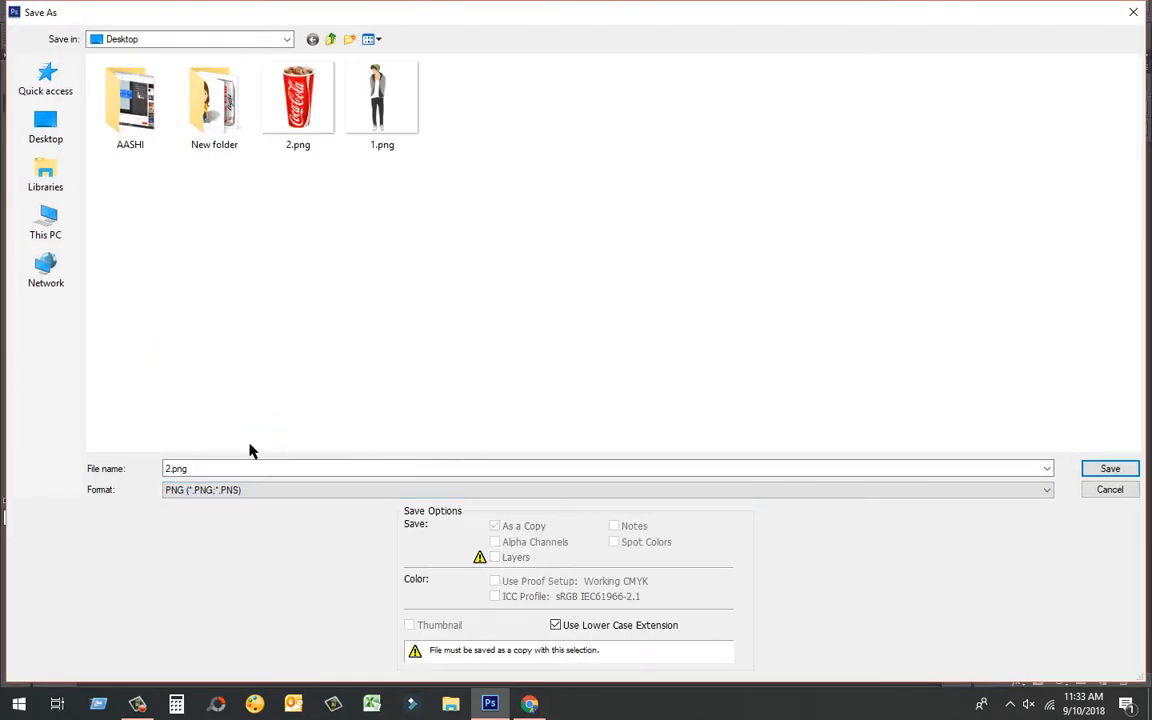
left_click(168, 468)
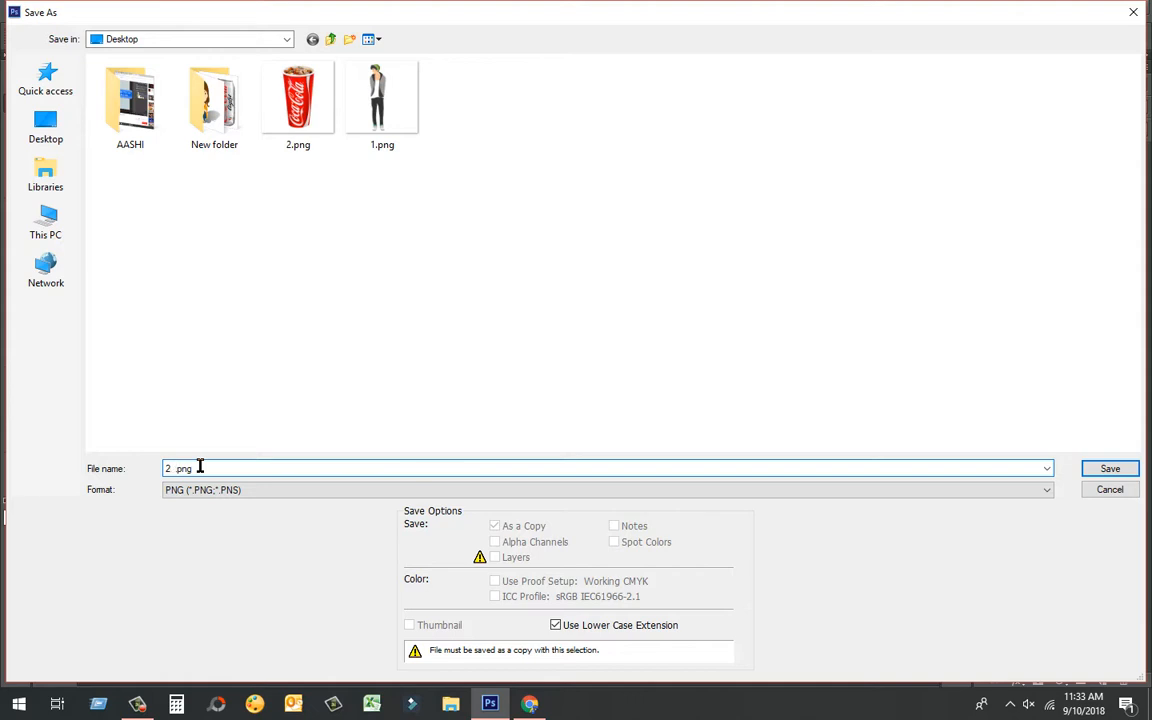
left_click(1118, 469)
left_click(625, 184)
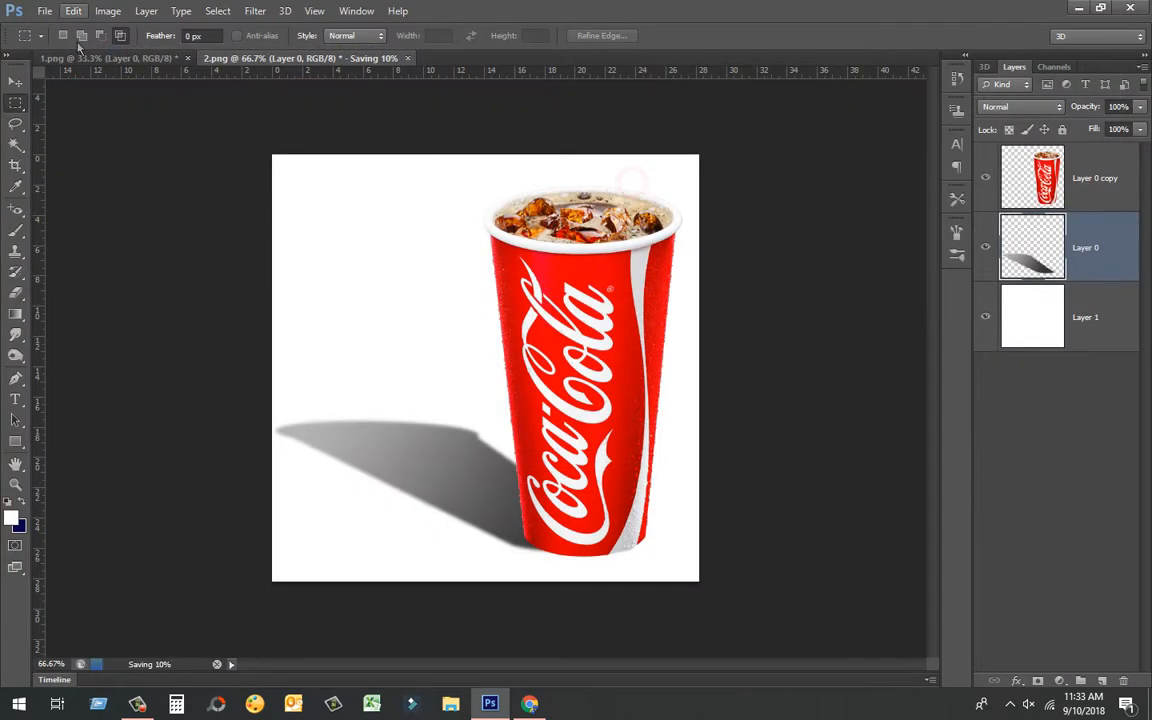
Step: Save the figure document 1.png to the Desktop as a PNG copy named "1 .png", with a space before the extension, accepting the PNG options
left_click(141, 58)
left_click(44, 11)
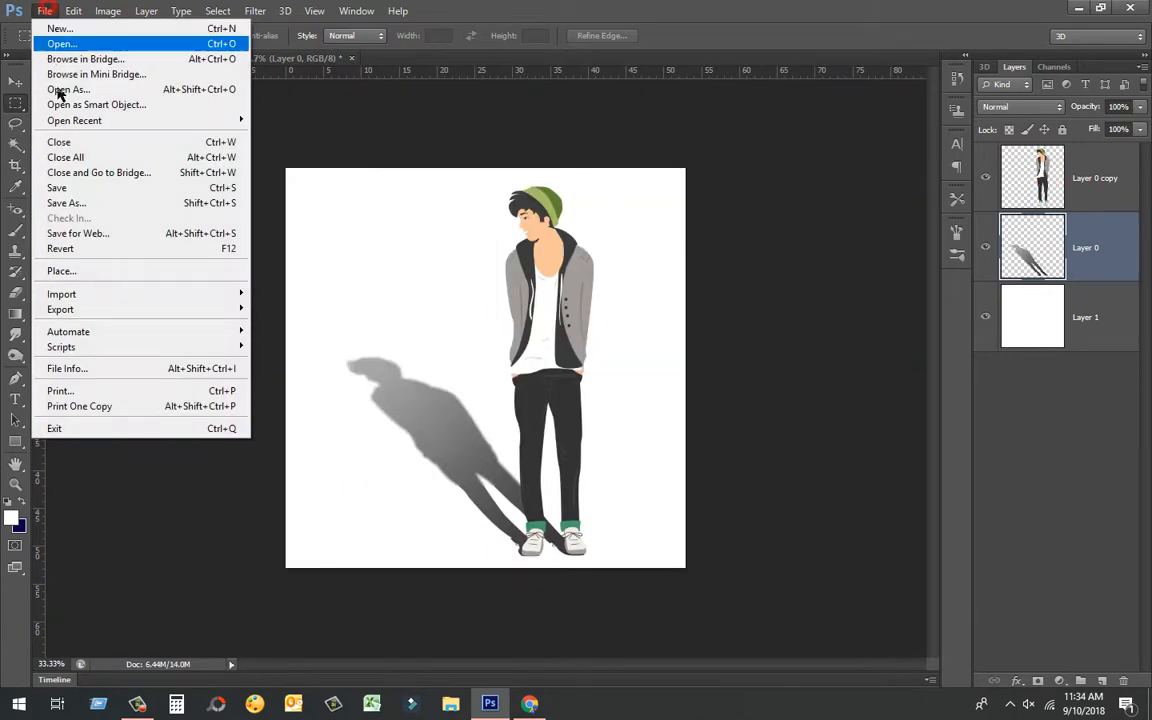
left_click(78, 193)
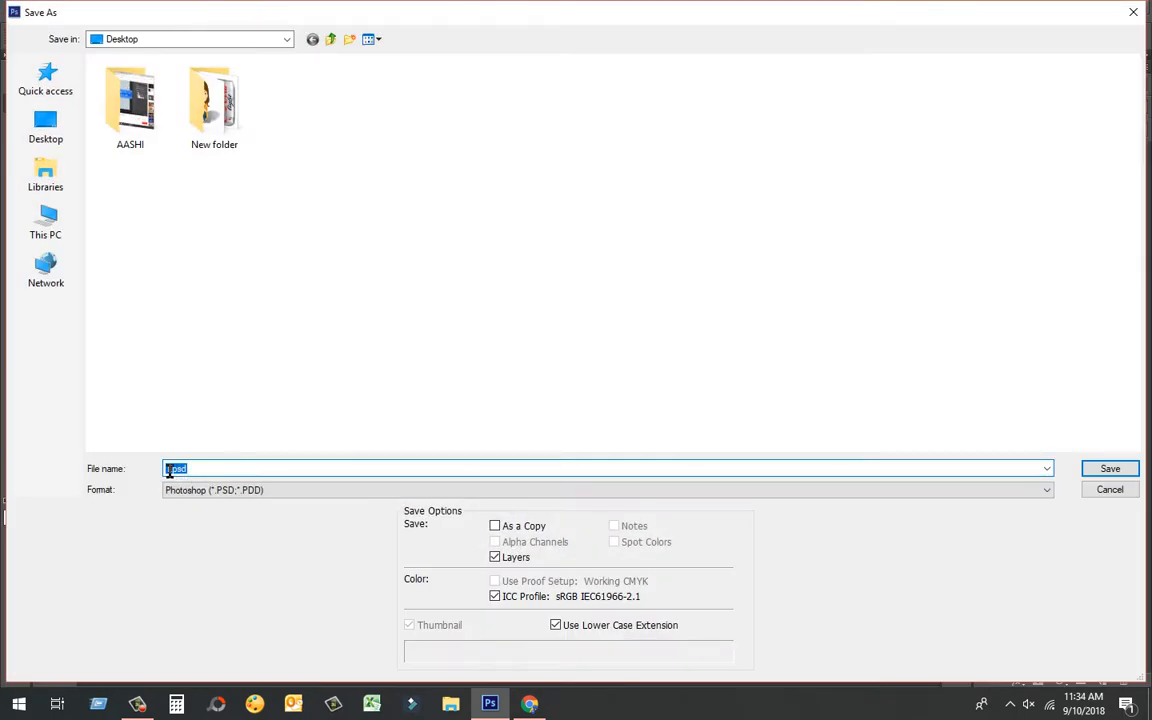
left_click(170, 468)
left_click(250, 490)
left_click(255, 442)
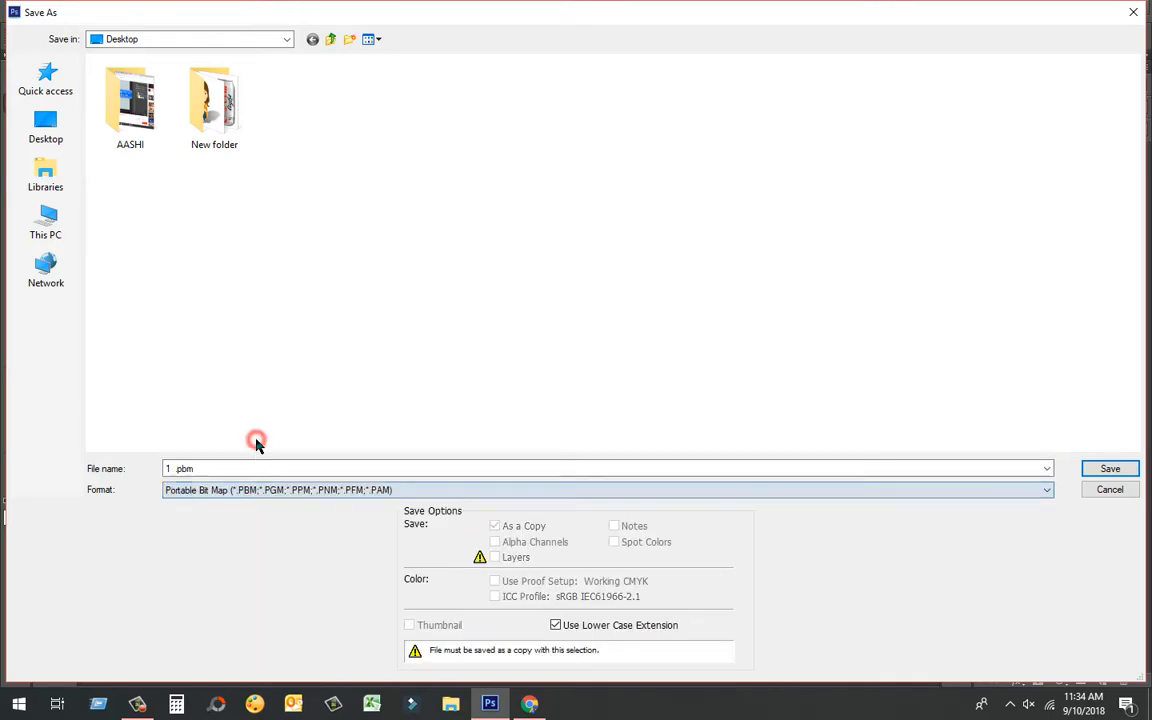
left_click(250, 490)
left_click(252, 432)
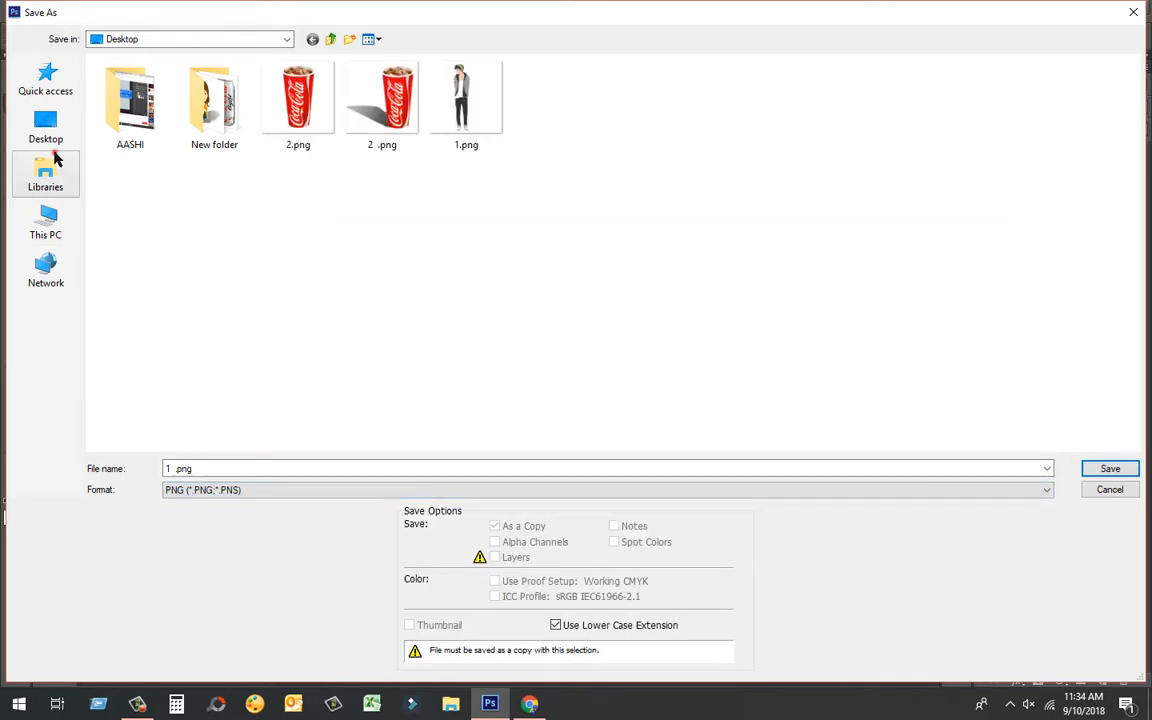
left_click(52, 155)
left_click(66, 128)
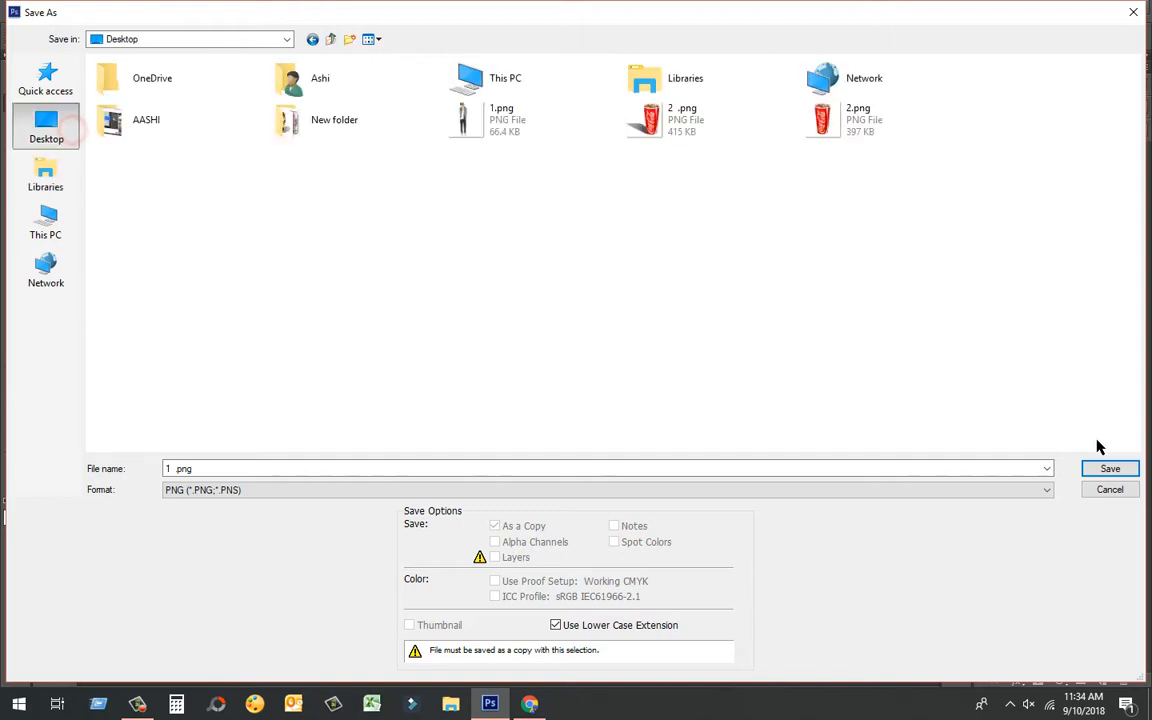
left_click(1133, 474)
left_click(597, 186)
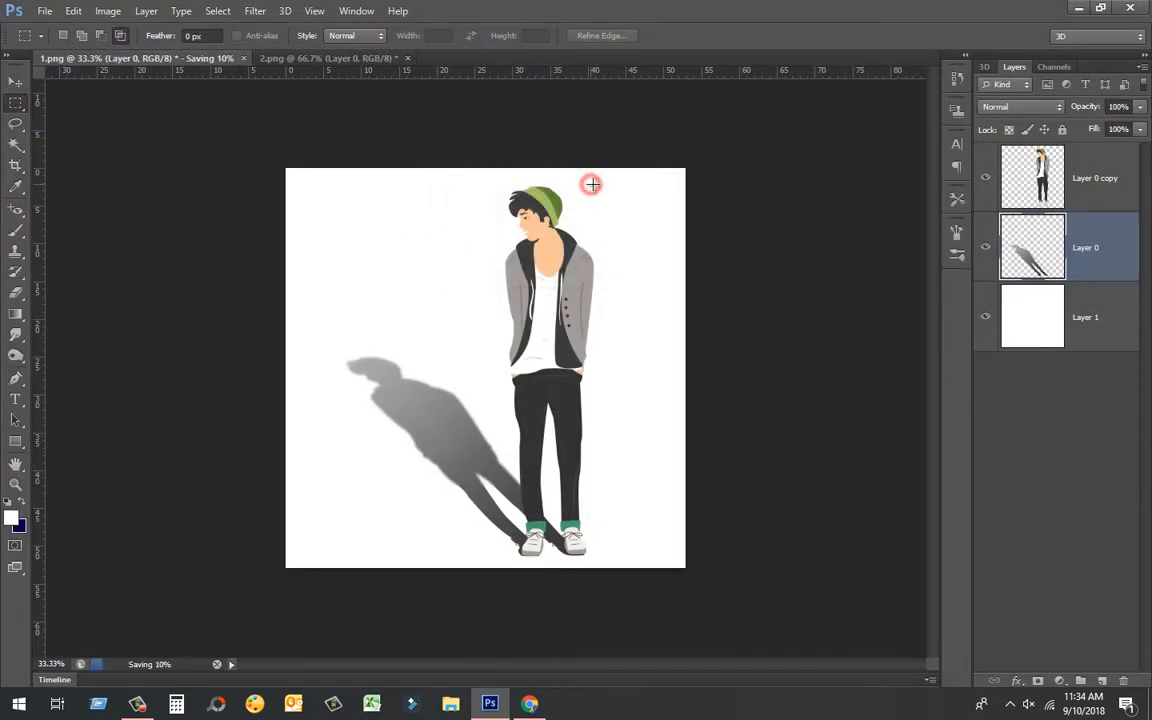
Step: Switch to the desktop and compare the original figure and cup images side by side with their shadowed PNG copies in Photos
key("super+d")
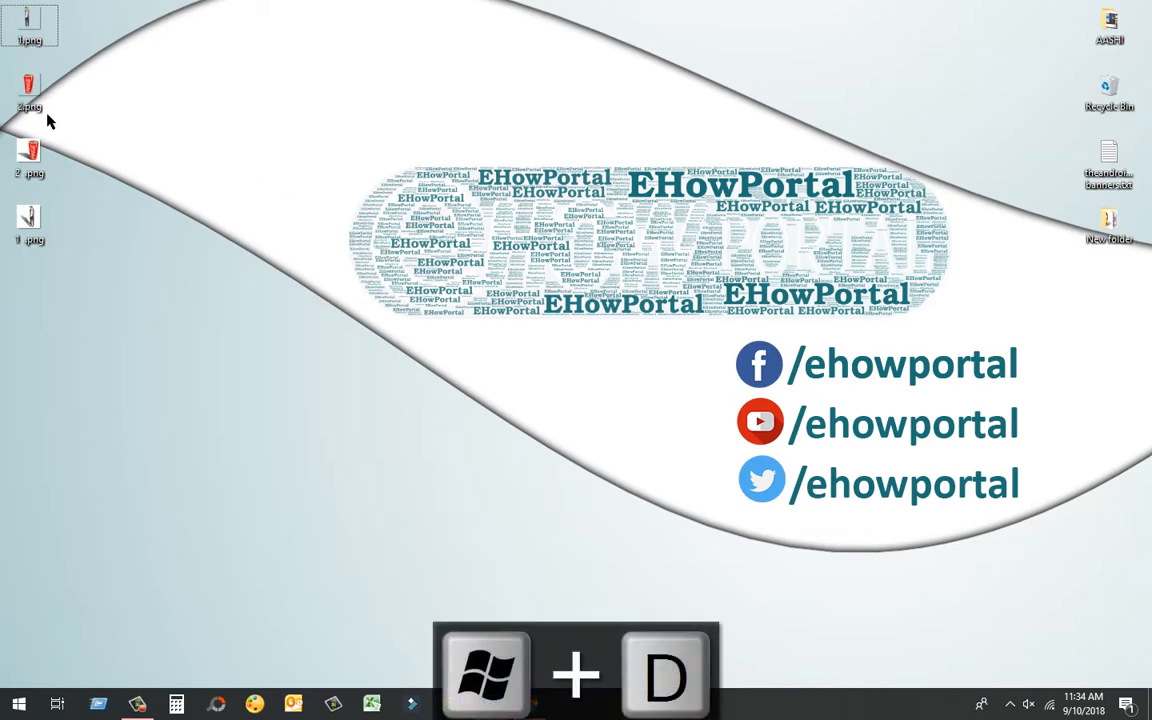
double_click(30, 36)
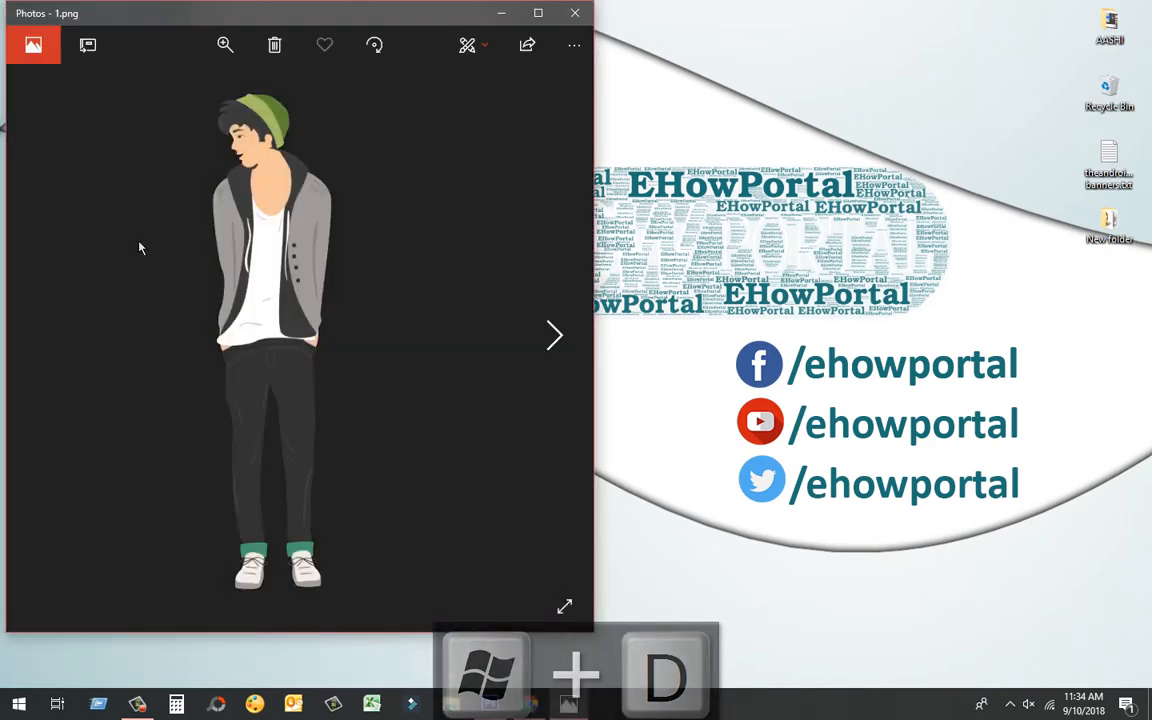
left_click_drag(315, 8, 550, 39)
double_click(30, 222)
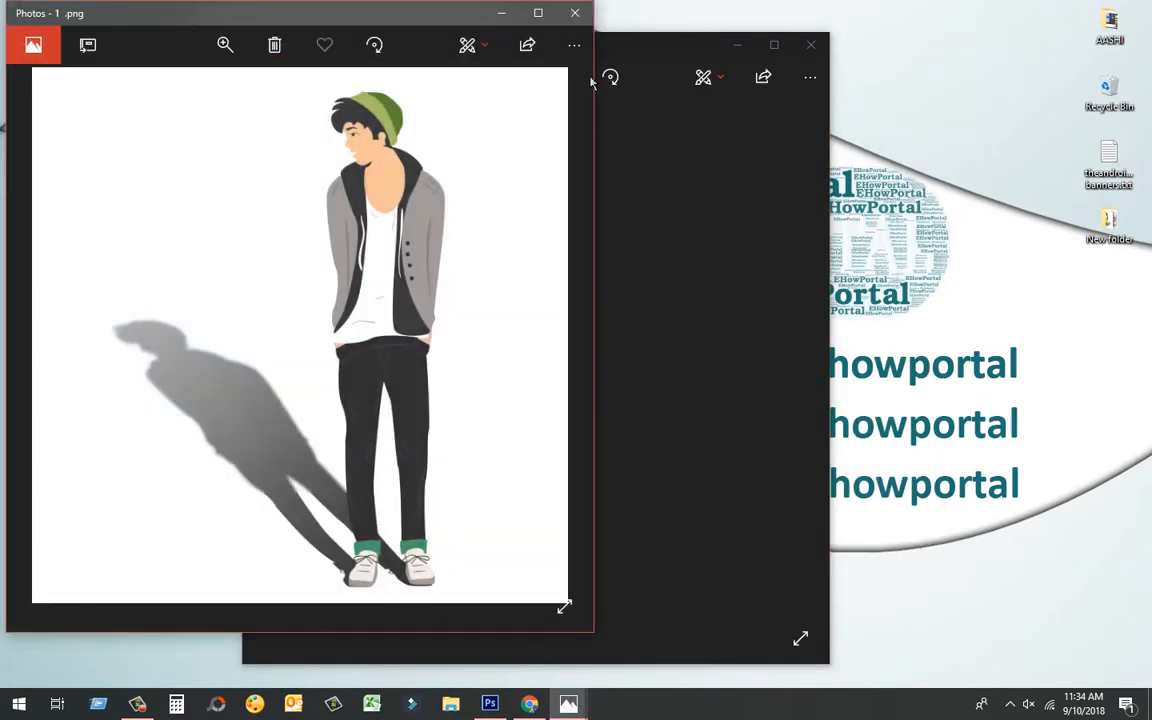
left_click_drag(422, 18, 1054, 42)
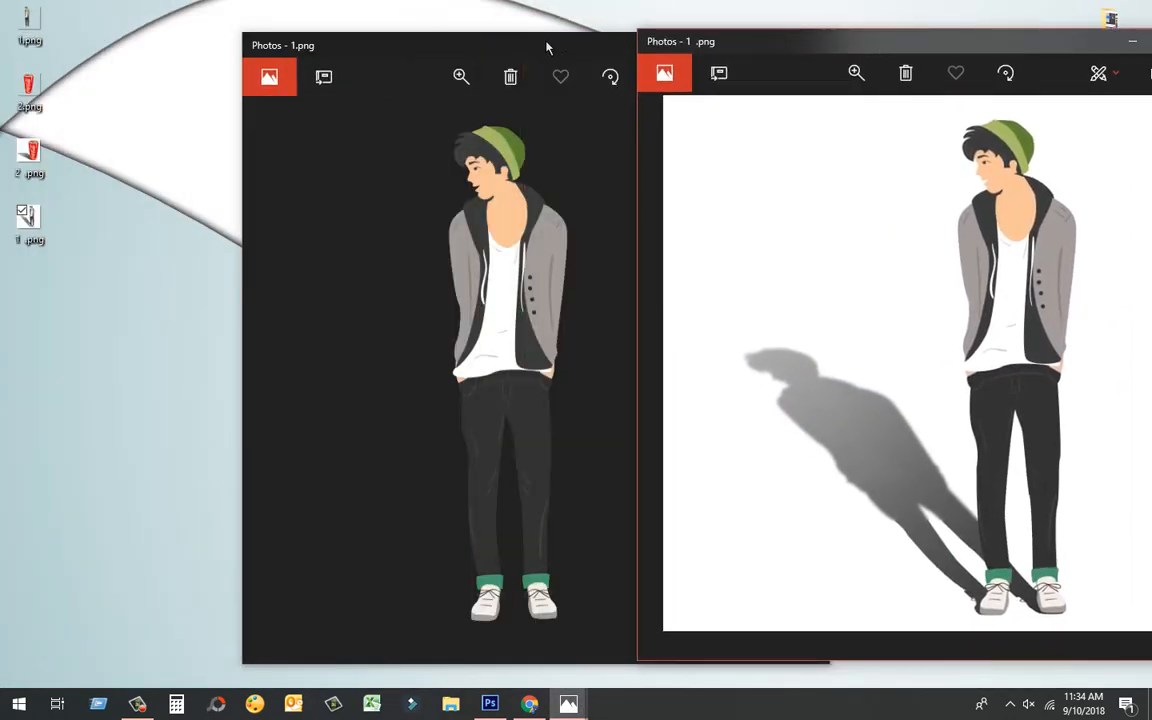
left_click_drag(545, 44, 307, 28)
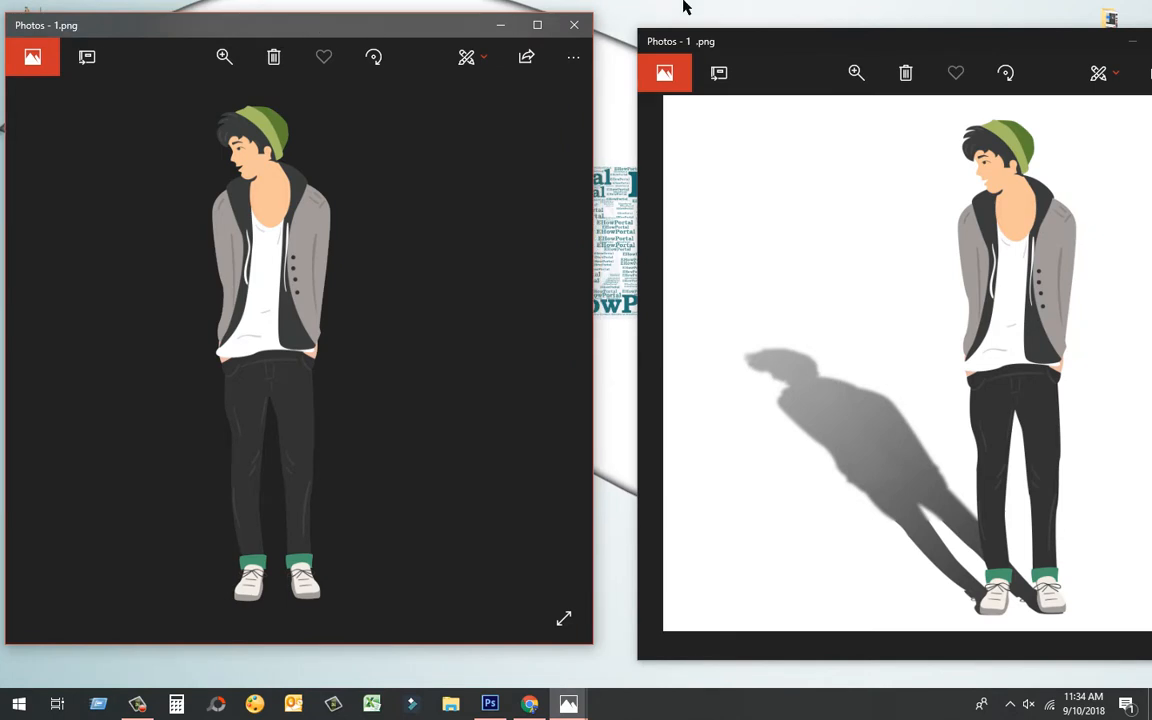
left_click_drag(785, 42, 742, 28)
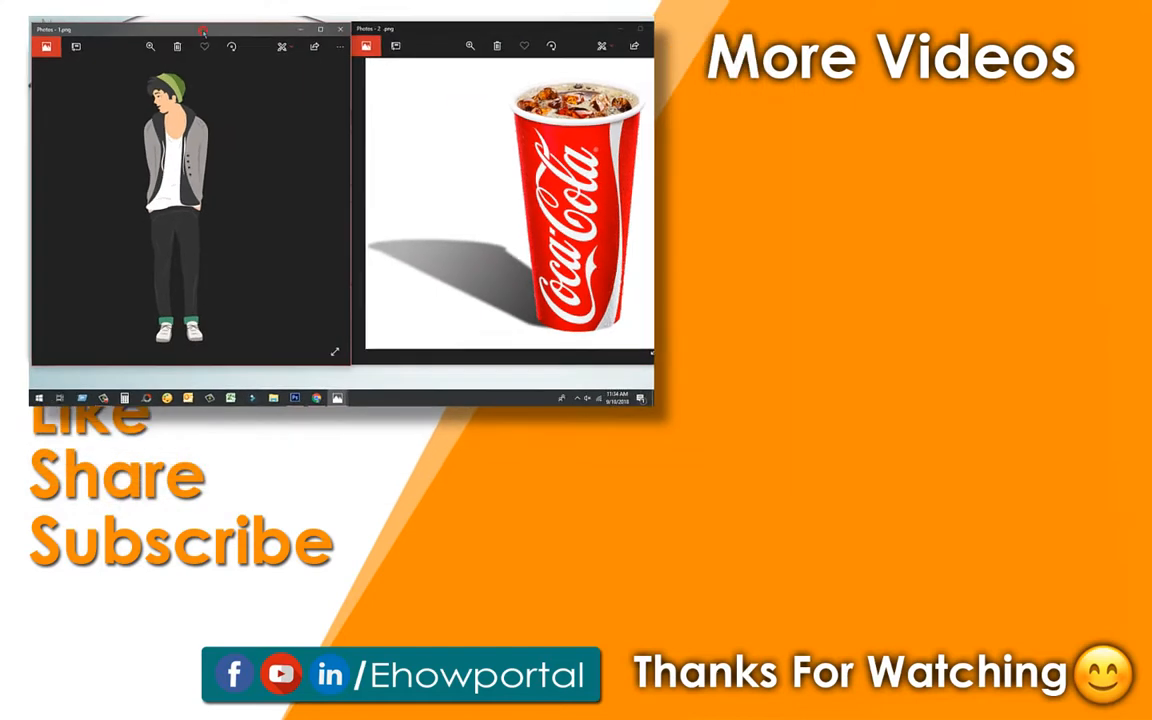
key("Right")
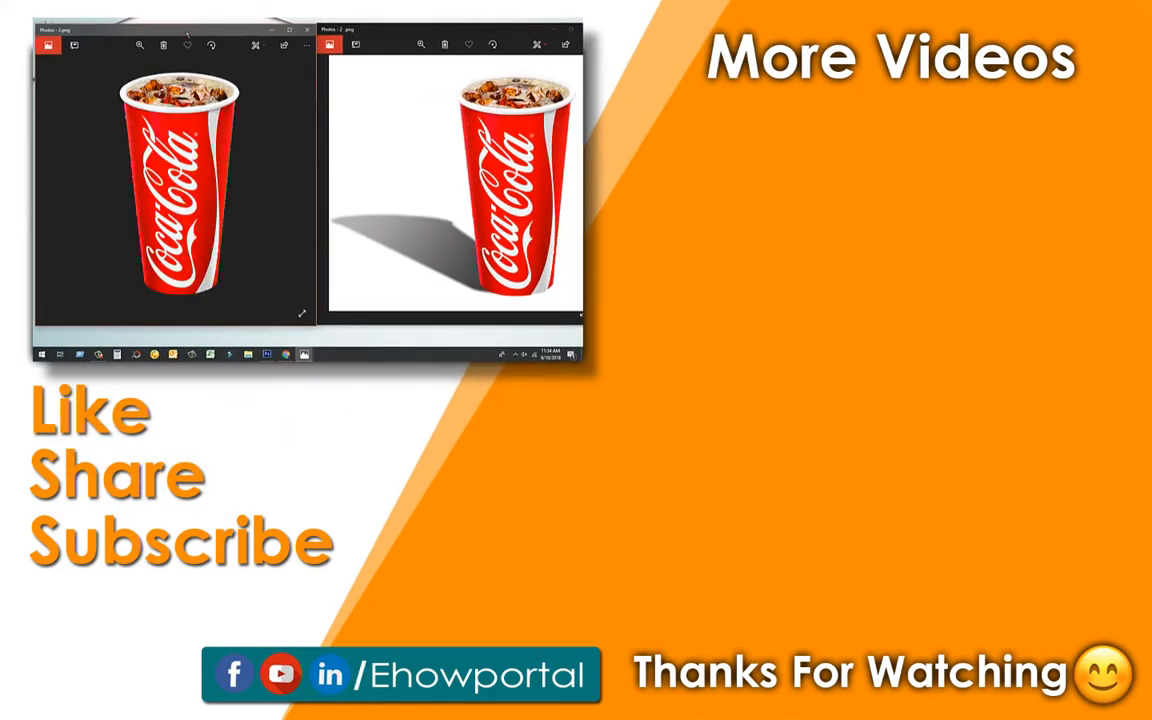